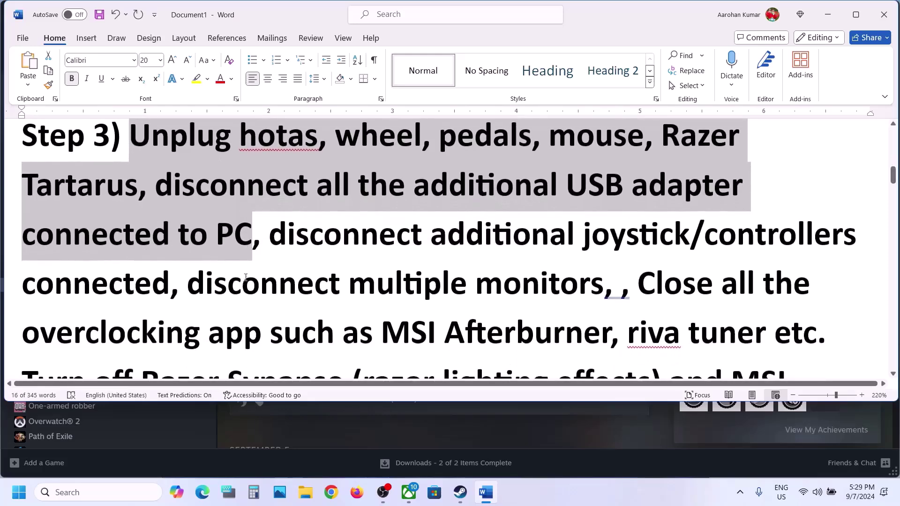
# Step: Delete the text in Step 3 from "Close all the overclocking app" up to "remove the undervolt"
pyautogui.moveTo(275, 230); pyautogui.dragTo(571, 258)
pyautogui.scroll(-1, 571, 257)
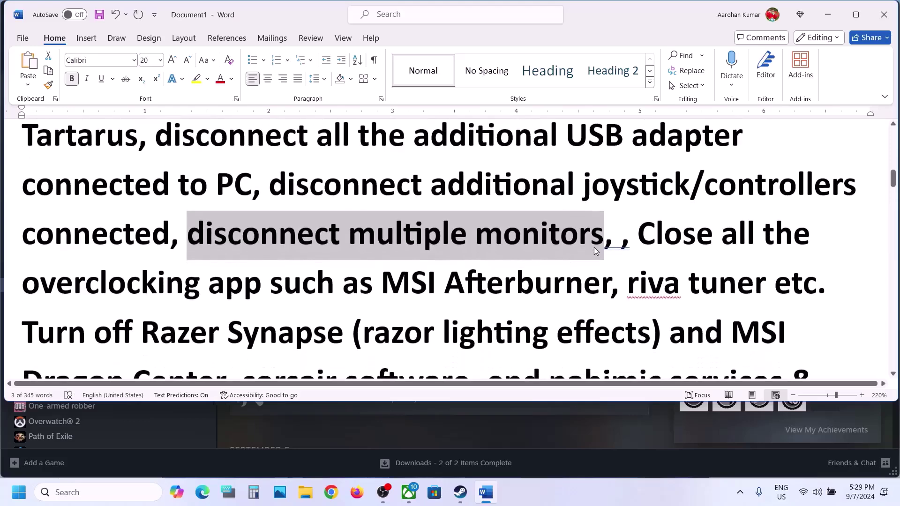
pyautogui.moveTo(641, 234); pyautogui.dragTo(437, 257)
pyautogui.press('Delete')
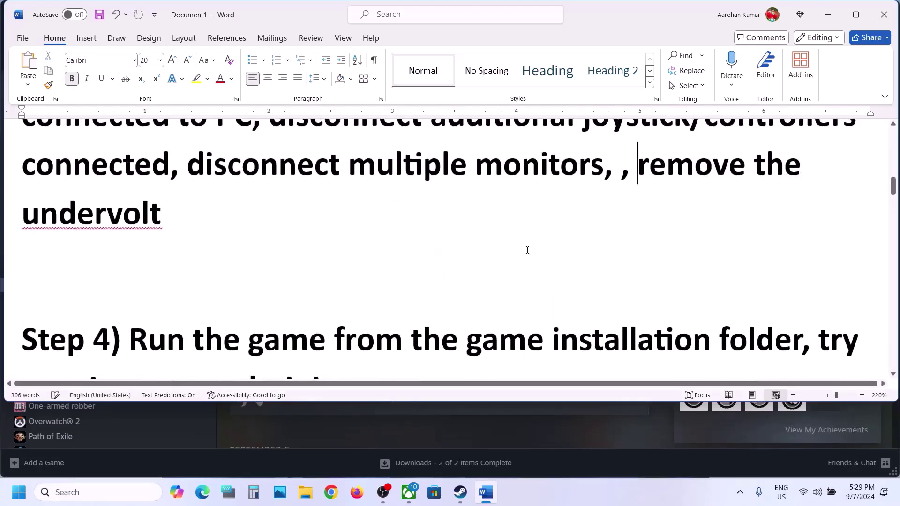
# Step: Highlight "remove the undervolt" in Step 3 and "Run the game from the game installation folder" in Step 4
pyautogui.moveTo(641, 167); pyautogui.dragTo(761, 199)
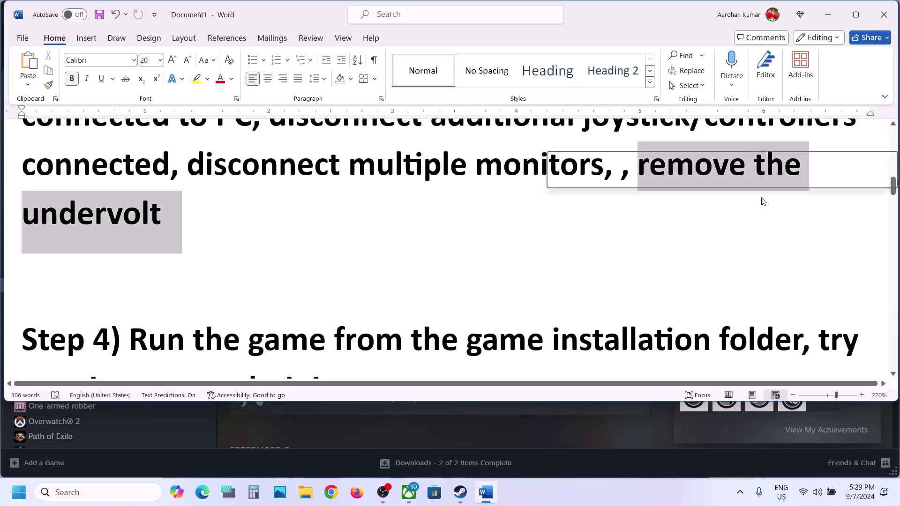
pyautogui.scroll(-1, 356, 325)
pyautogui.scroll(-1, 357, 325)
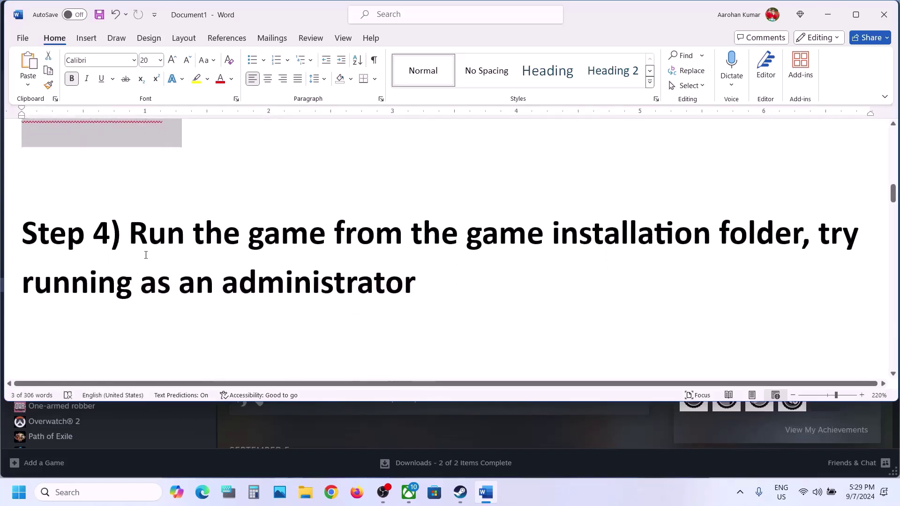
pyautogui.moveTo(130, 234); pyautogui.dragTo(801, 236)
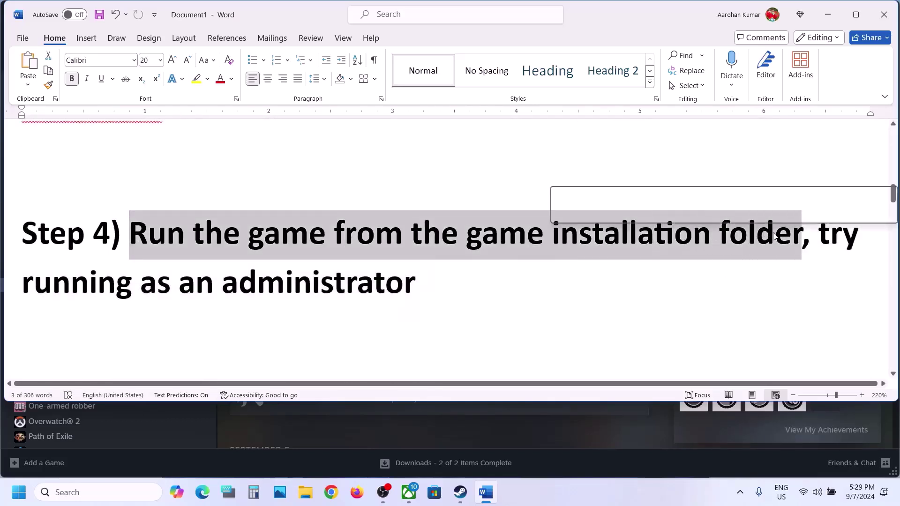
# Step: Switch to Steam and open the local installation folder of NBA 2K25 to find the game's application file
pyautogui.click(556, 442)
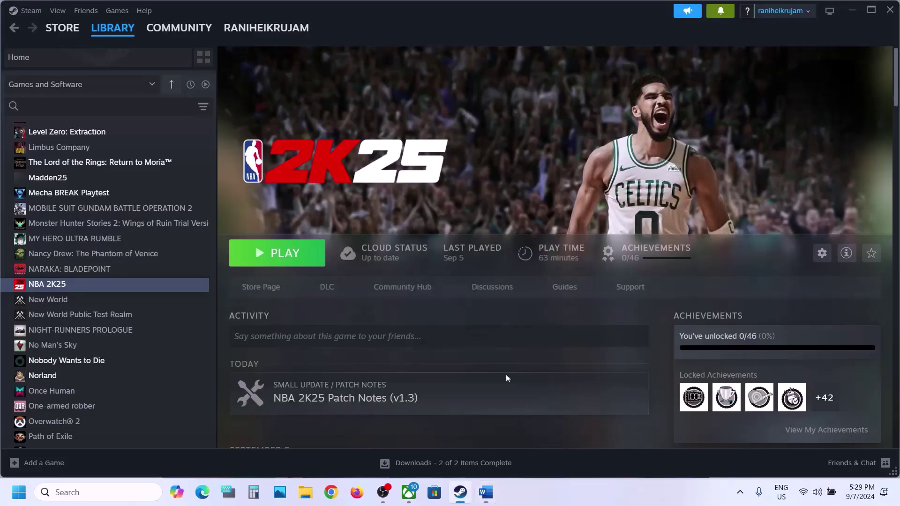
pyautogui.rightClick(112, 291)
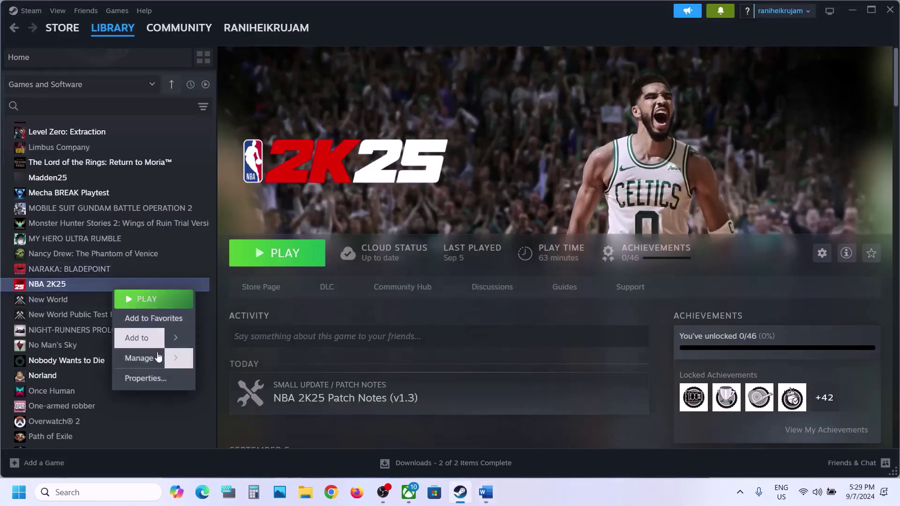
pyautogui.moveTo(156, 360)
pyautogui.click(251, 378)
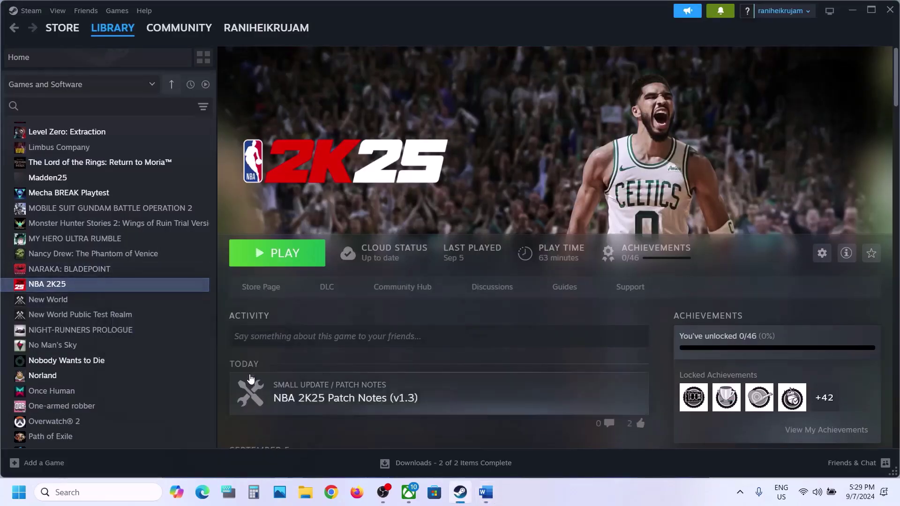
pyautogui.scroll(-15, 297, 155)
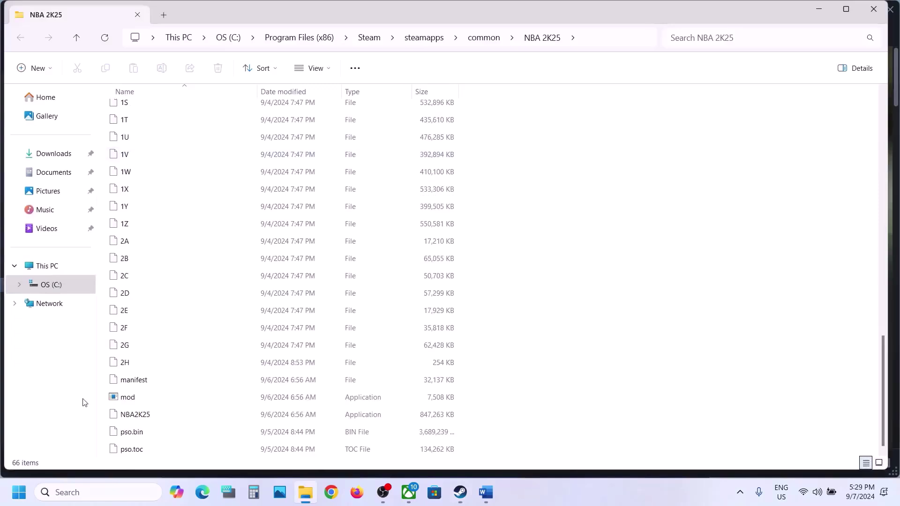
# Step: Set the NBA2K25 application's compatibility properties to run the program as an administrator and apply the setting
pyautogui.click(165, 419)
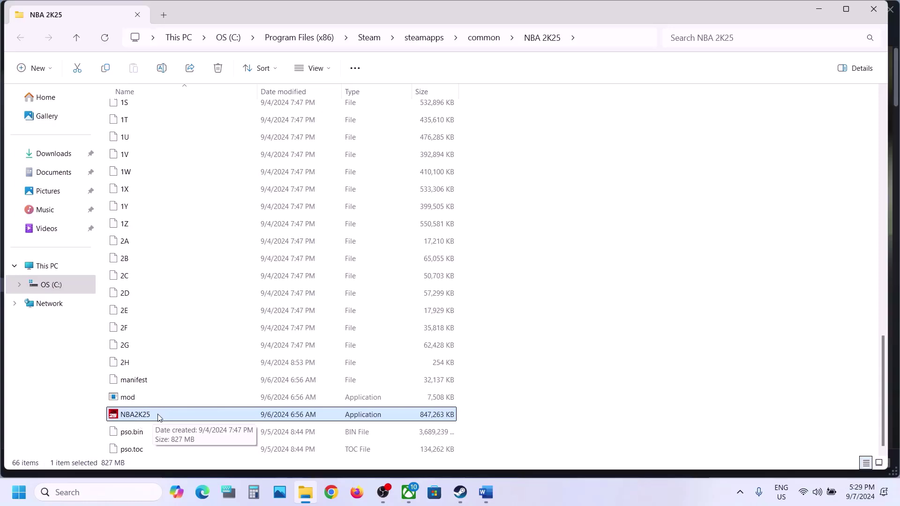
pyautogui.rightClick(157, 416)
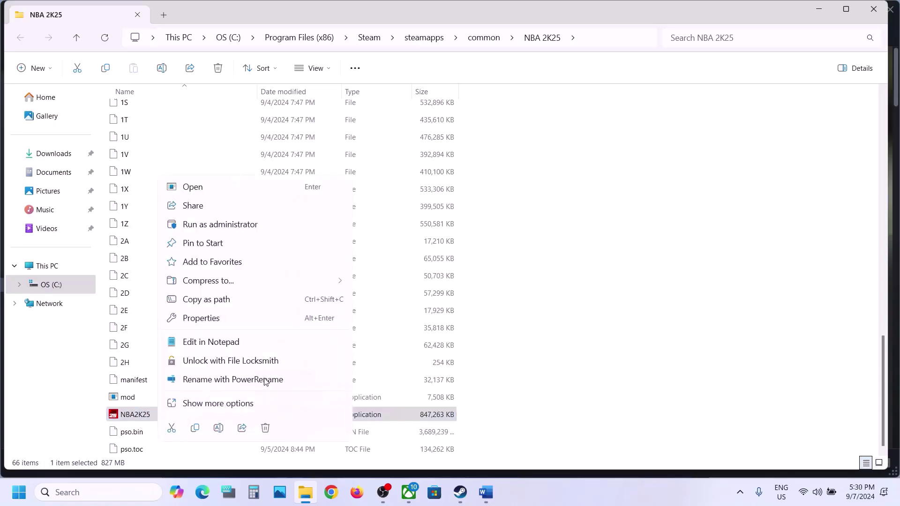
pyautogui.click(201, 318)
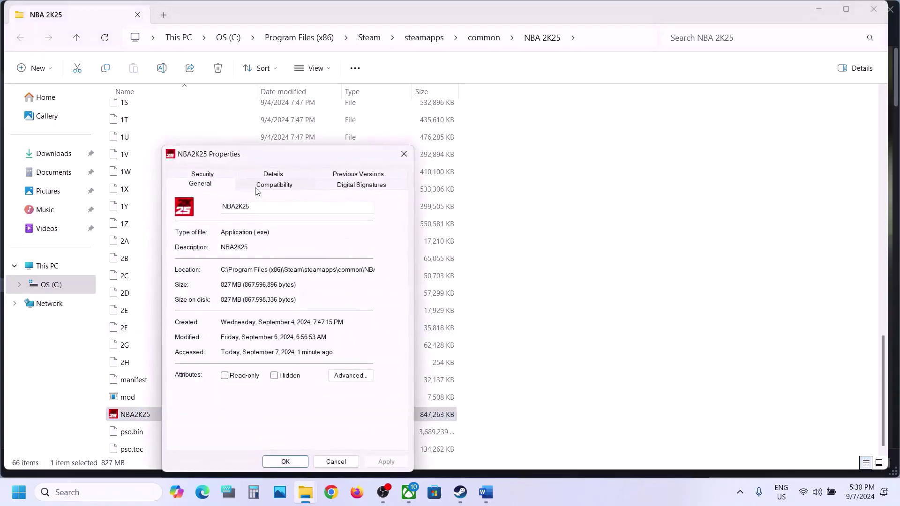
pyautogui.click(256, 187)
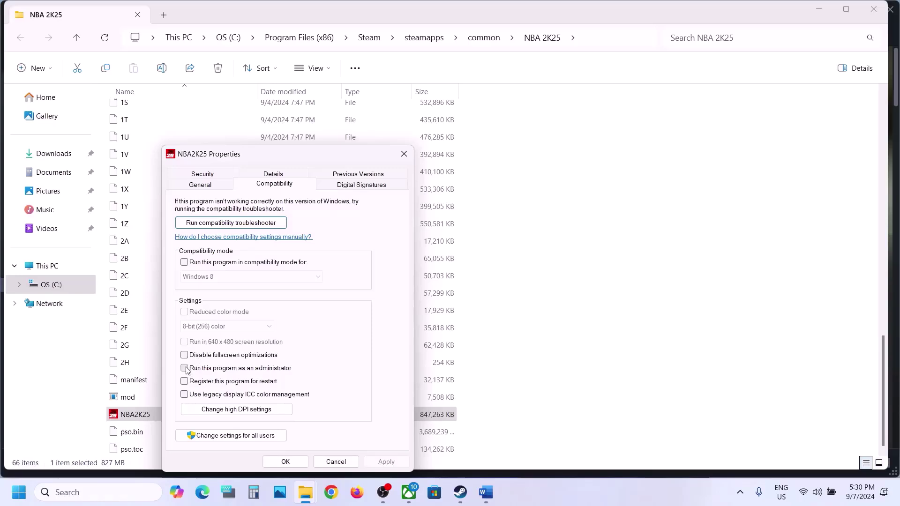
pyautogui.click(379, 461)
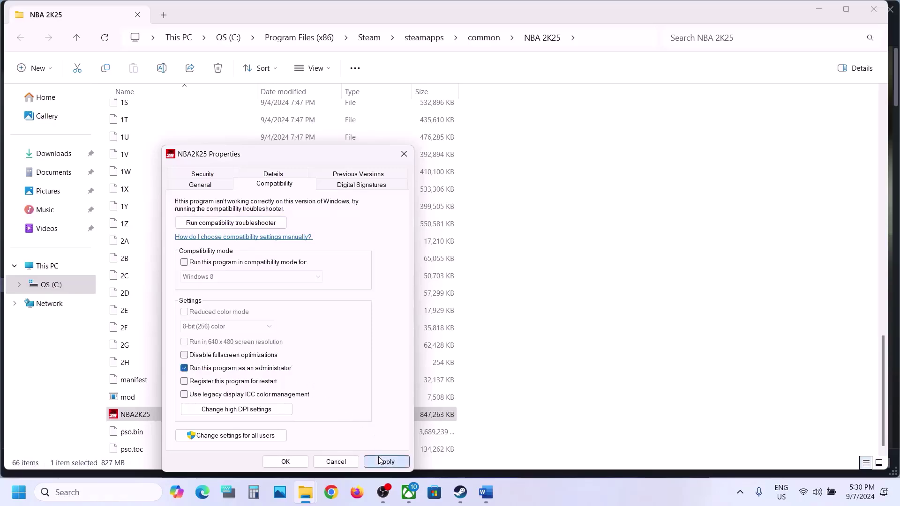
pyautogui.click(286, 461)
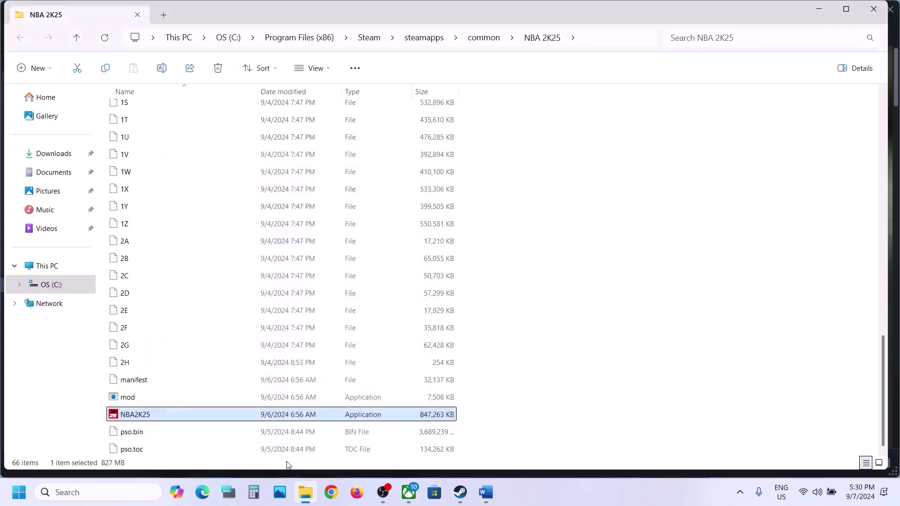
# Step: Disable fullscreen optimizations in the NBA2K25 application's compatibility properties and apply the setting
pyautogui.rightClick(157, 418)
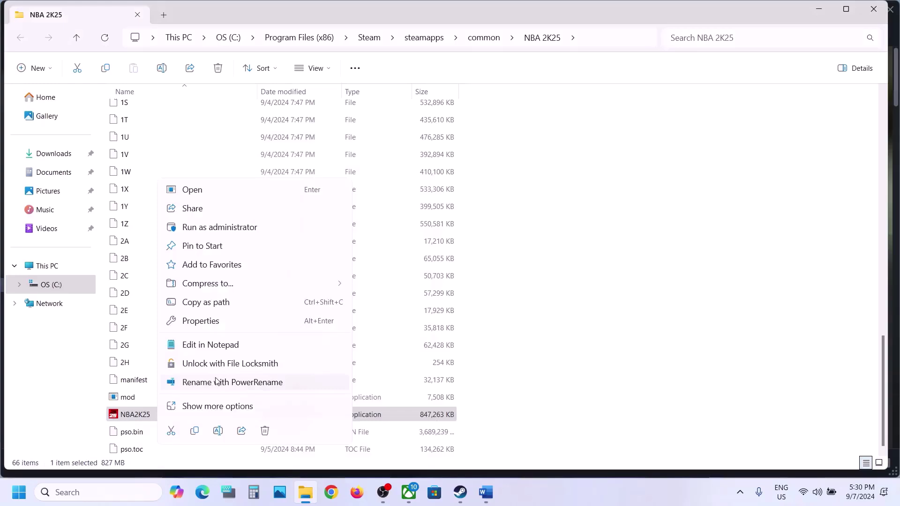
pyautogui.click(195, 323)
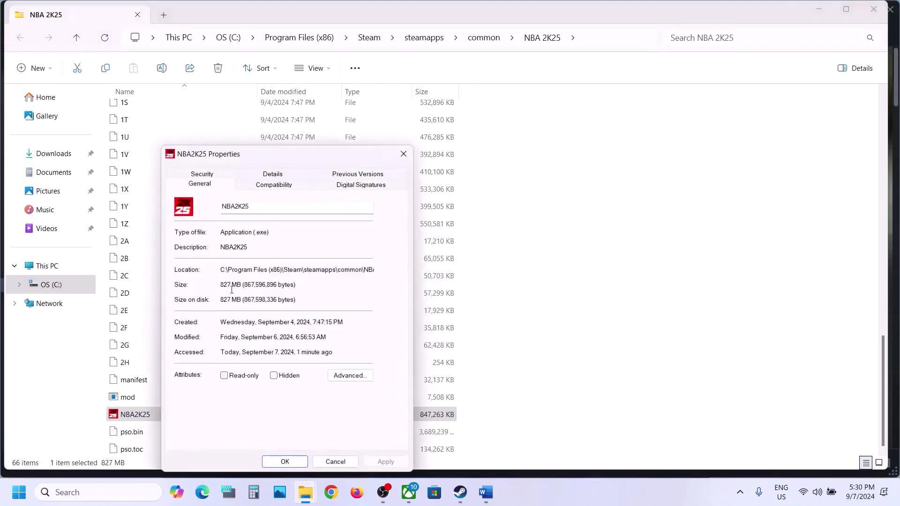
pyautogui.click(257, 187)
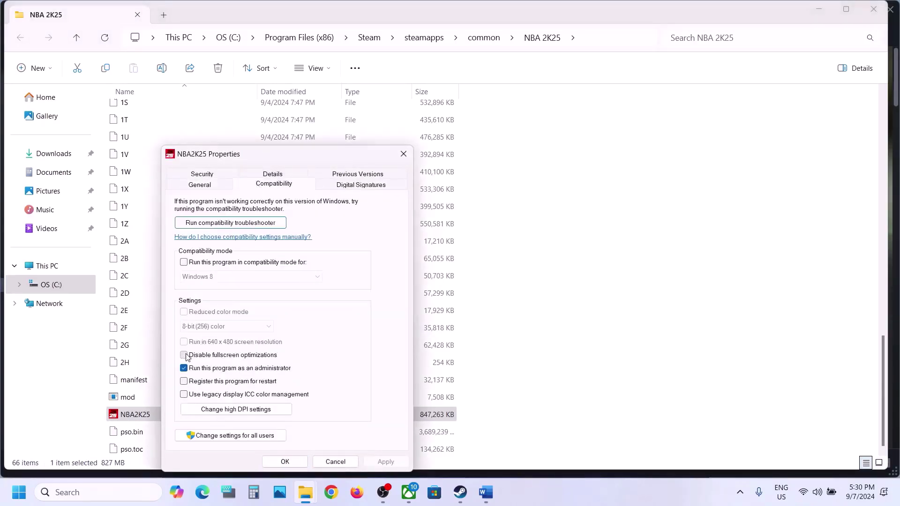
pyautogui.click(385, 462)
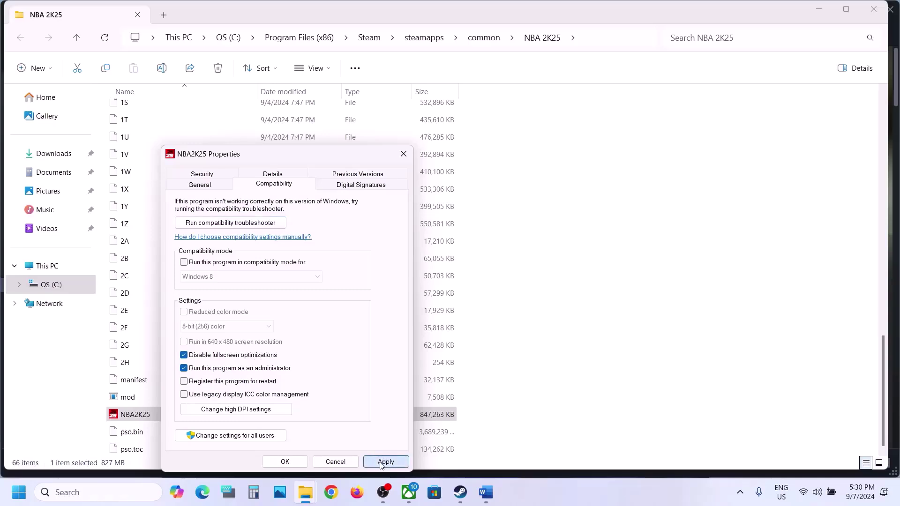
pyautogui.click(284, 462)
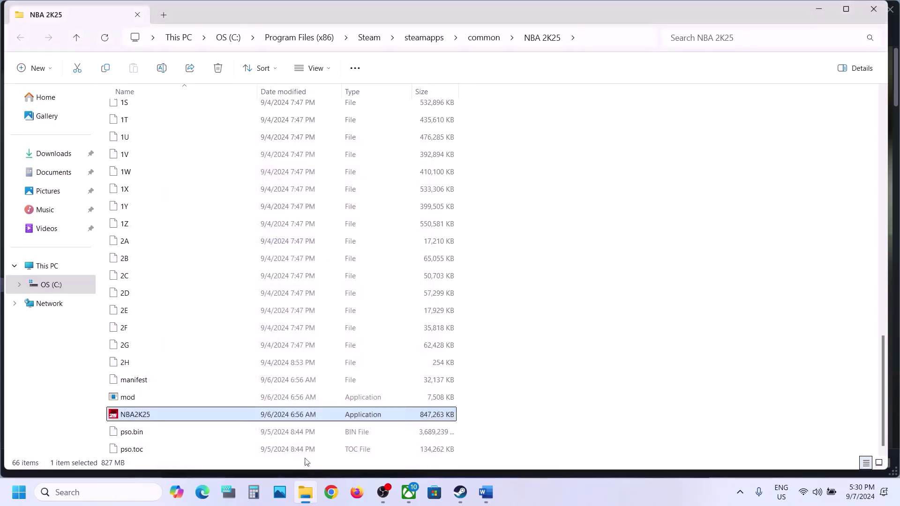
# Step: Turn off both the administrator and the disable-fullscreen-optimizations compatibility options for the NBA2K25 application and apply
pyautogui.rightClick(139, 419)
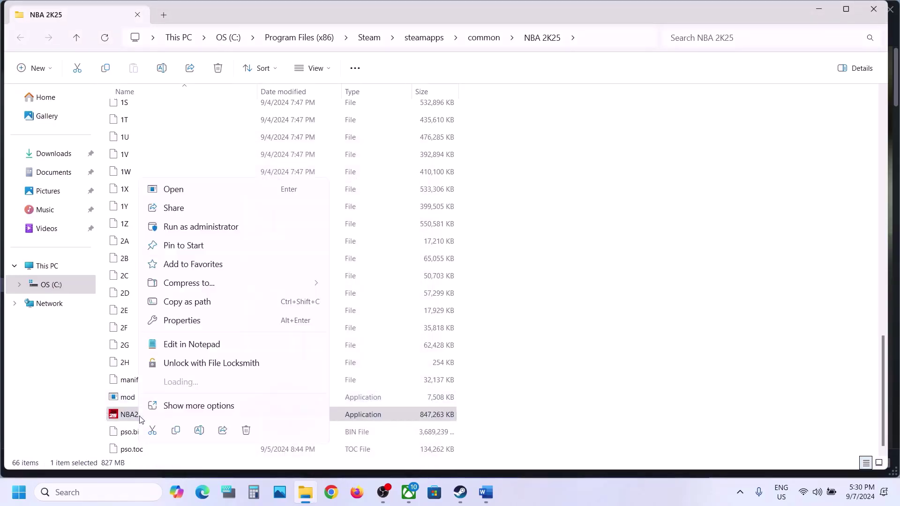
pyautogui.click(186, 321)
pyautogui.click(224, 187)
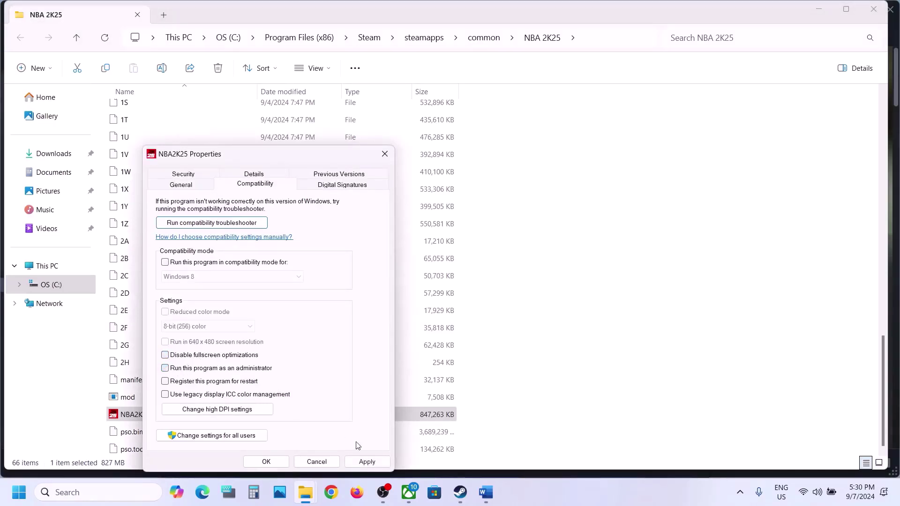
pyautogui.click(366, 462)
pyautogui.click(265, 461)
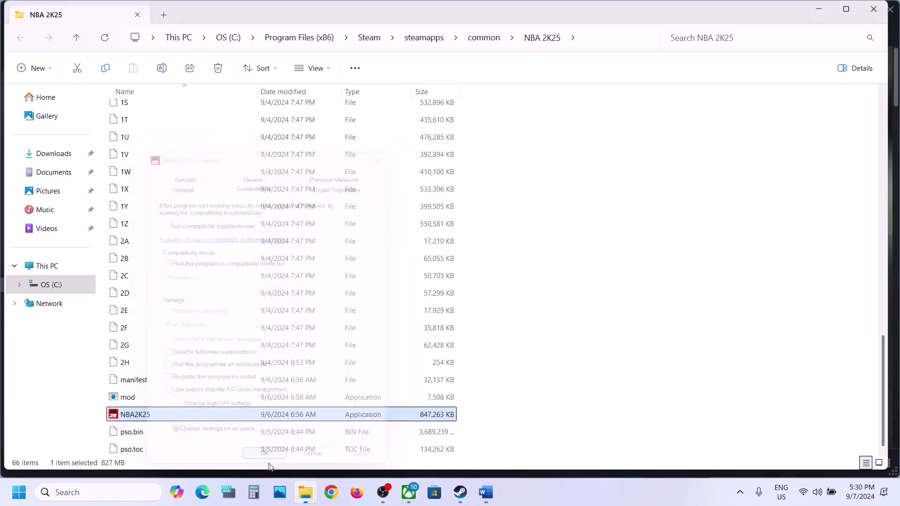
# Step: Switch back to the Word document and highlight the opening of Step 5 about third-party antivirus programs
pyautogui.click(485, 492)
pyautogui.moveTo(129, 241); pyautogui.dragTo(801, 241)
pyautogui.scroll(-2, 362, 314)
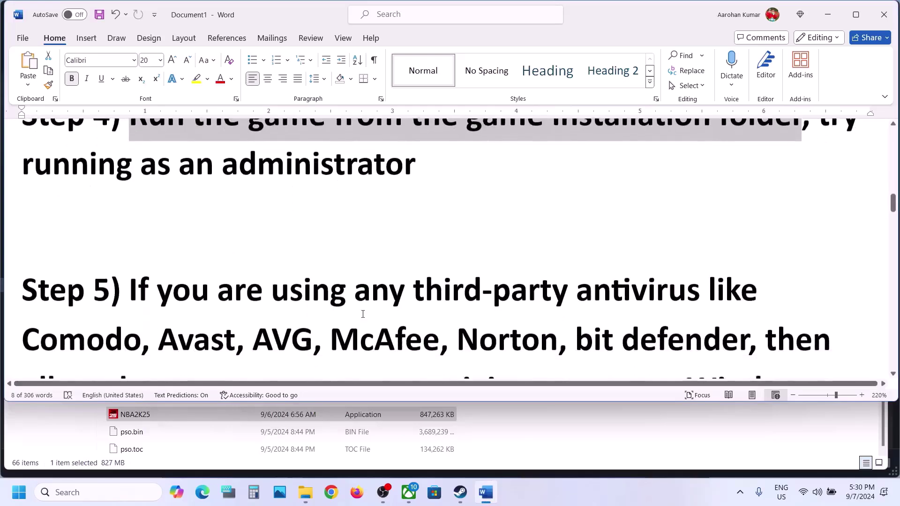
pyautogui.scroll(-3, 362, 314)
pyautogui.moveTo(130, 208); pyautogui.dragTo(384, 297)
pyautogui.scroll(-2, 384, 296)
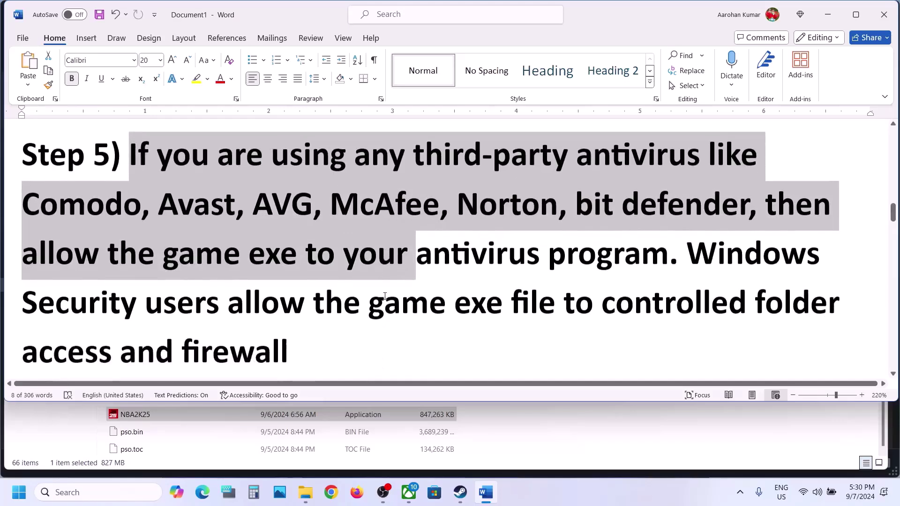
# Step: Highlight Step 5's advice on allowing the game exe in the antivirus program, then its Windows Security sentence
pyautogui.click(393, 255)
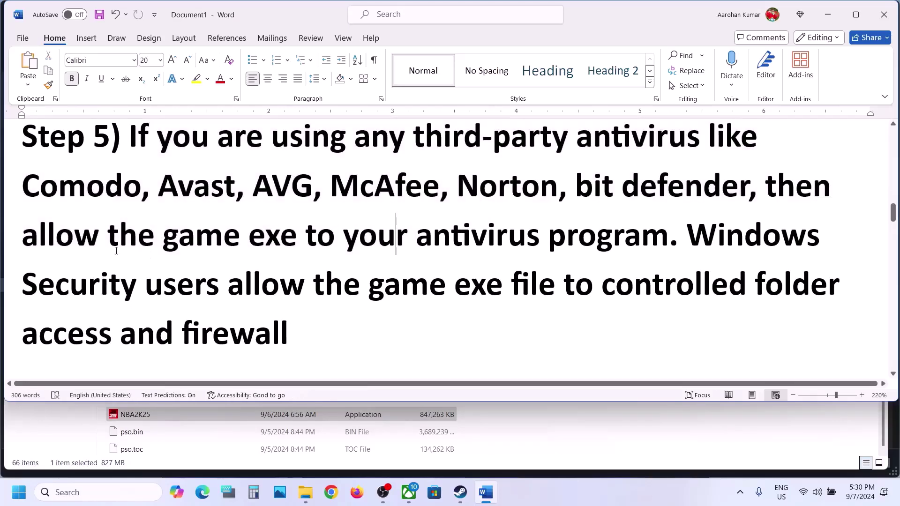
pyautogui.moveTo(90, 247); pyautogui.dragTo(637, 235)
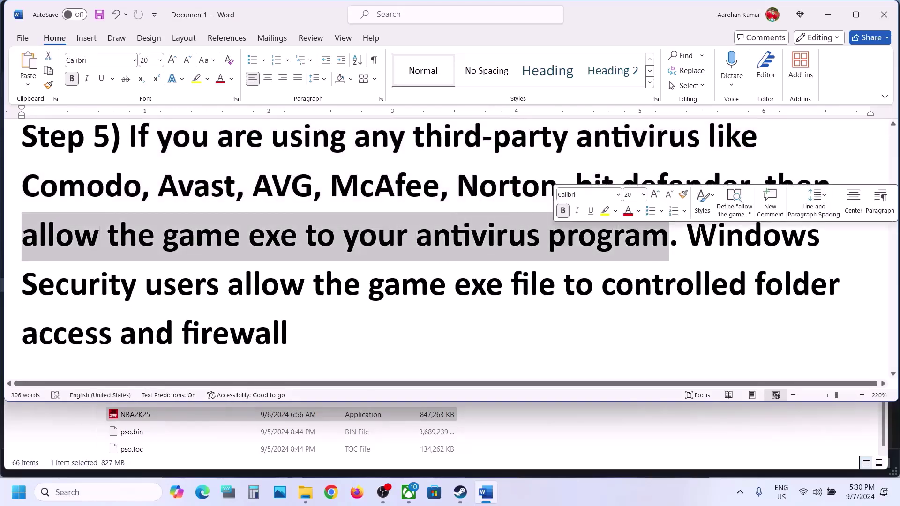
pyautogui.moveTo(700, 230); pyautogui.dragTo(343, 316)
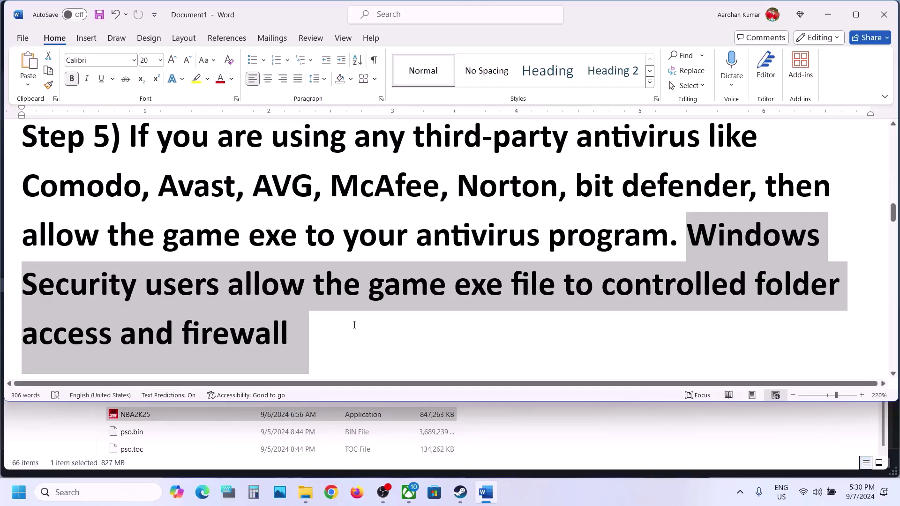
# Step: Switch to Windows Security through the Windows privacy settings and open the ransomware protection page for allowing an app through Controlled folder access
pyautogui.press('super+i')
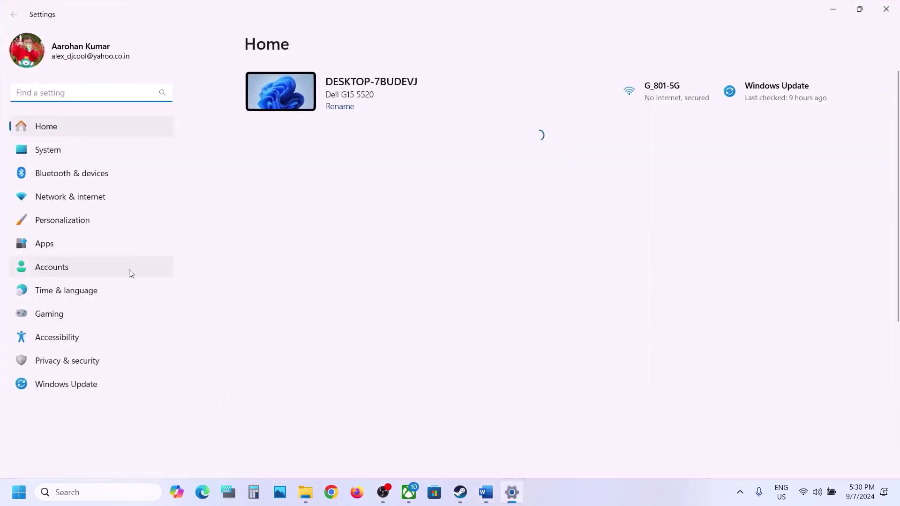
pyautogui.click(80, 354)
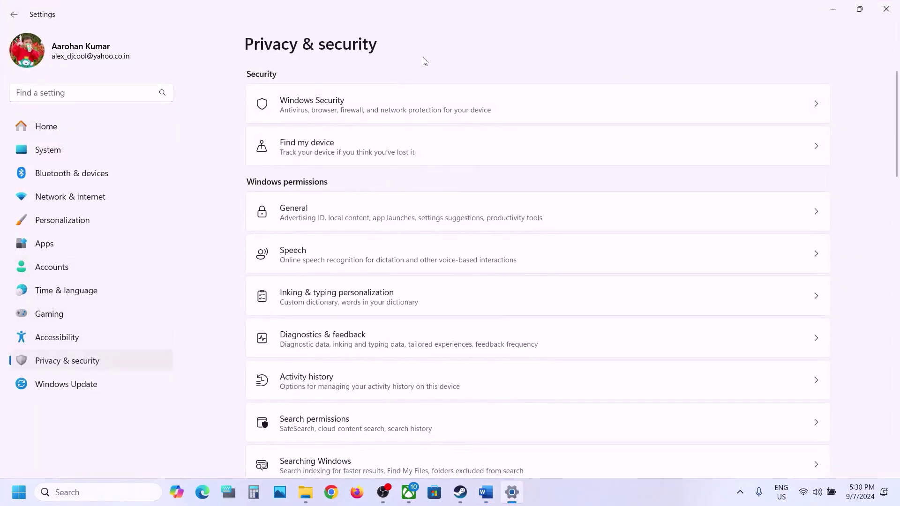
pyautogui.click(336, 110)
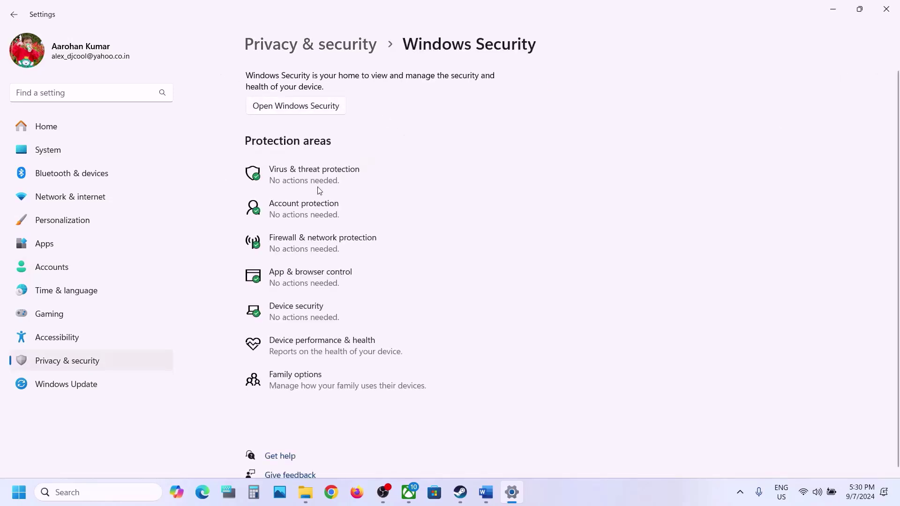
pyautogui.click(319, 182)
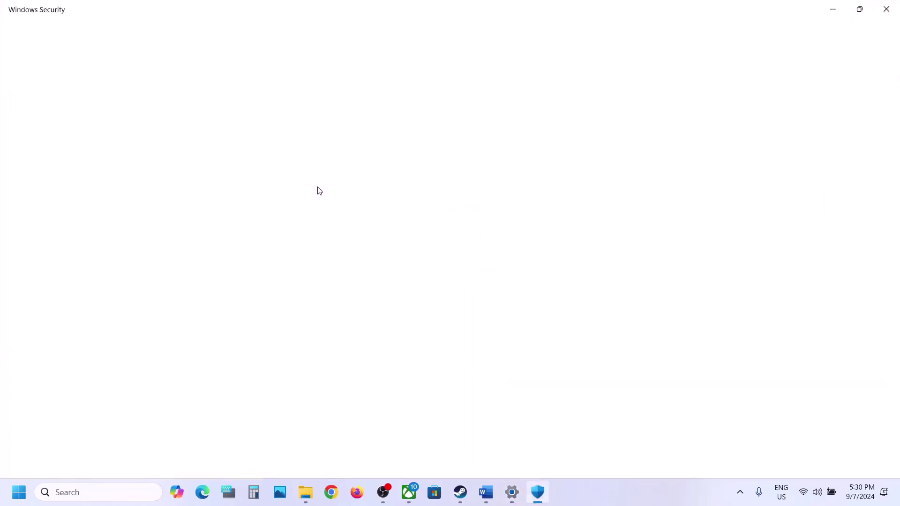
pyautogui.scroll(-2, 327, 281)
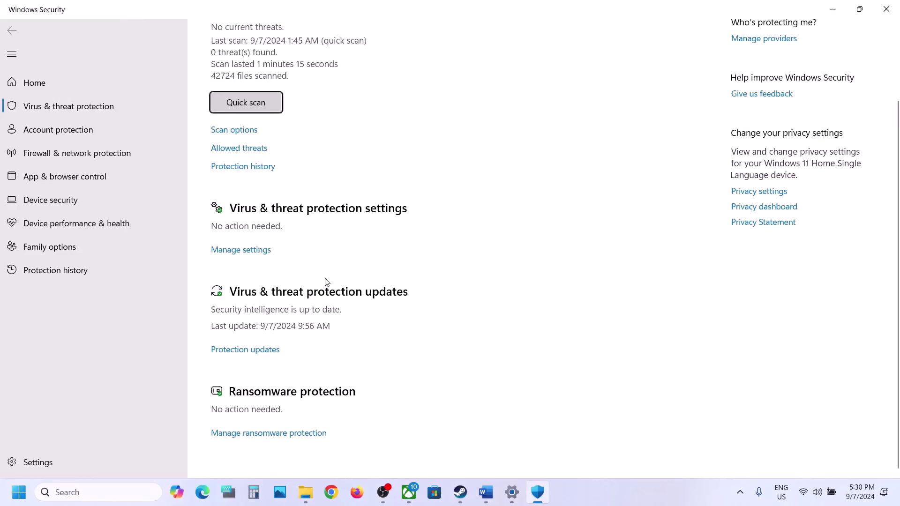
pyautogui.click(289, 435)
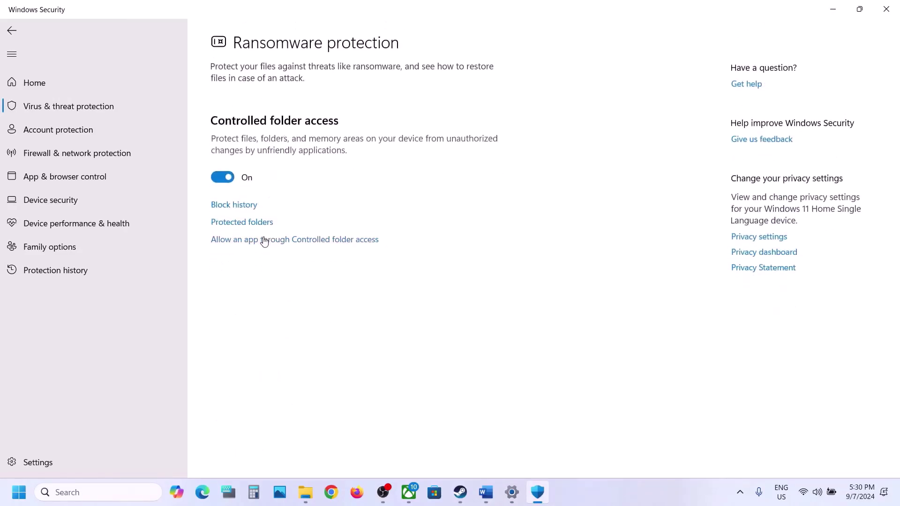
pyautogui.click(314, 240)
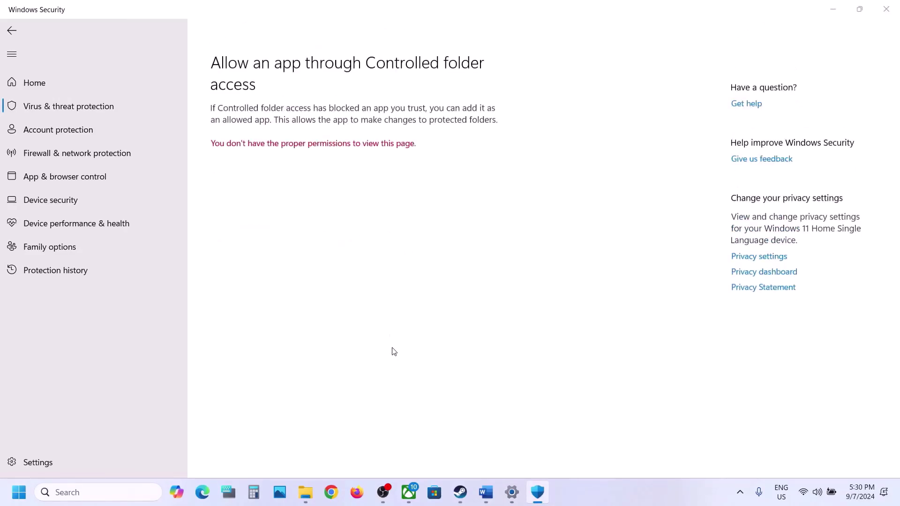
# Step: Start adding an allowed app to Controlled folder access and browse to the Steam folder in C:\Program Files (x86)
pyautogui.click(239, 131)
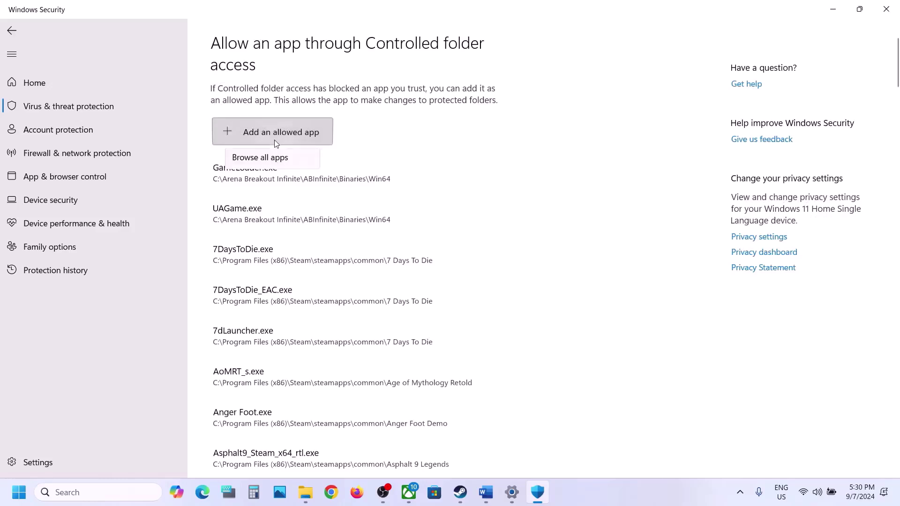
pyautogui.click(266, 177)
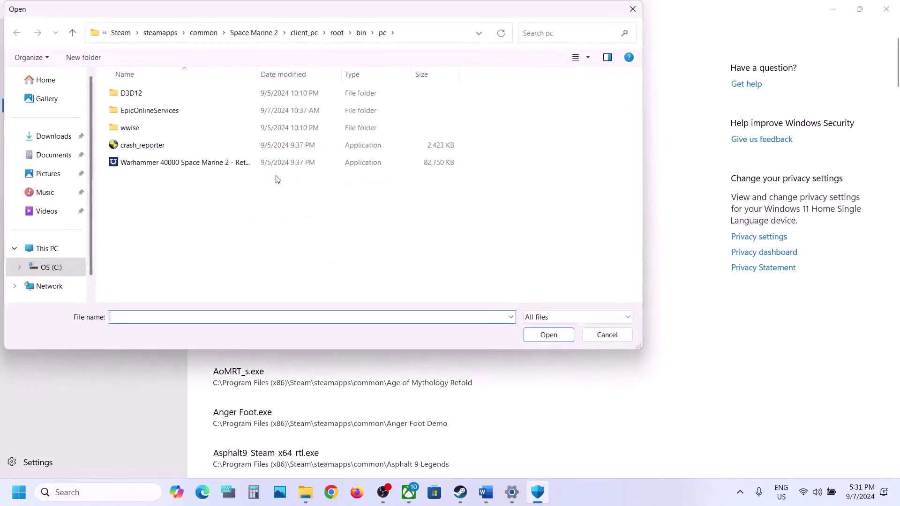
pyautogui.click(51, 253)
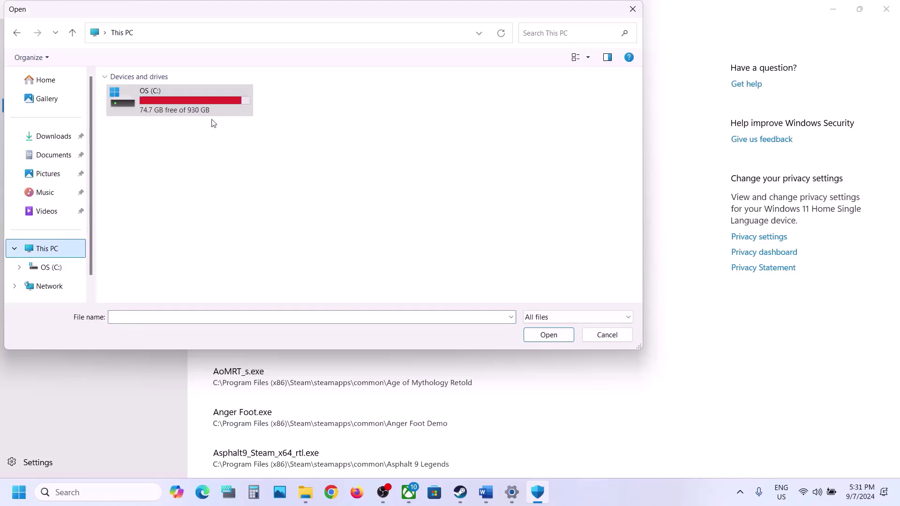
pyautogui.doubleClick(195, 101)
pyautogui.scroll(-5, 180, 176)
pyautogui.doubleClick(171, 192)
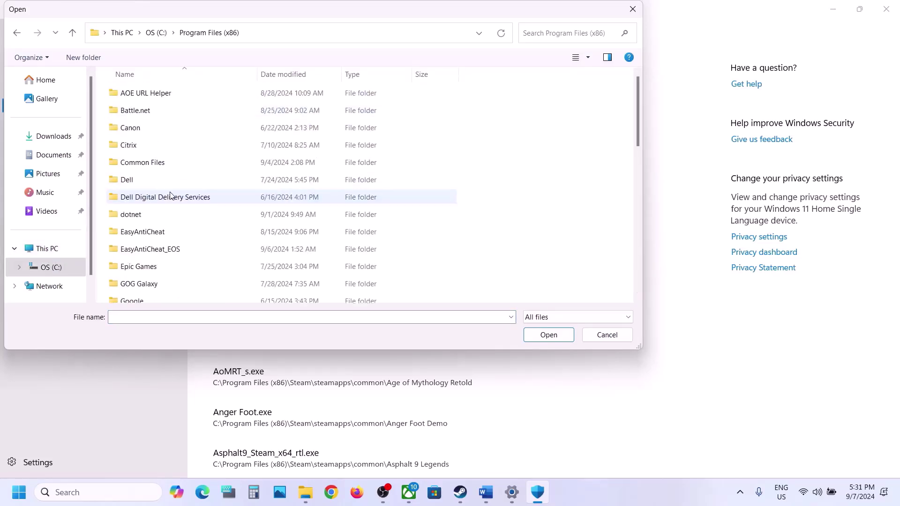
pyautogui.scroll(-10, 201, 181)
pyautogui.scroll(2, 202, 180)
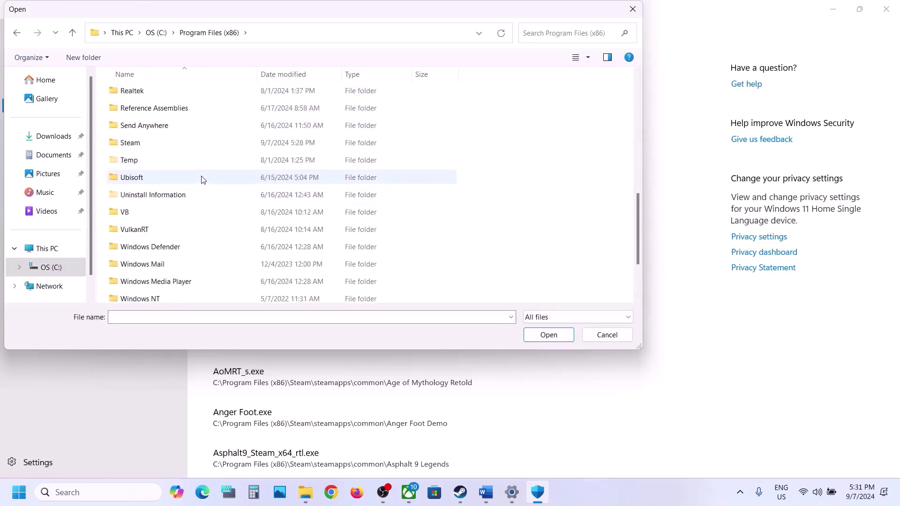
pyautogui.doubleClick(137, 148)
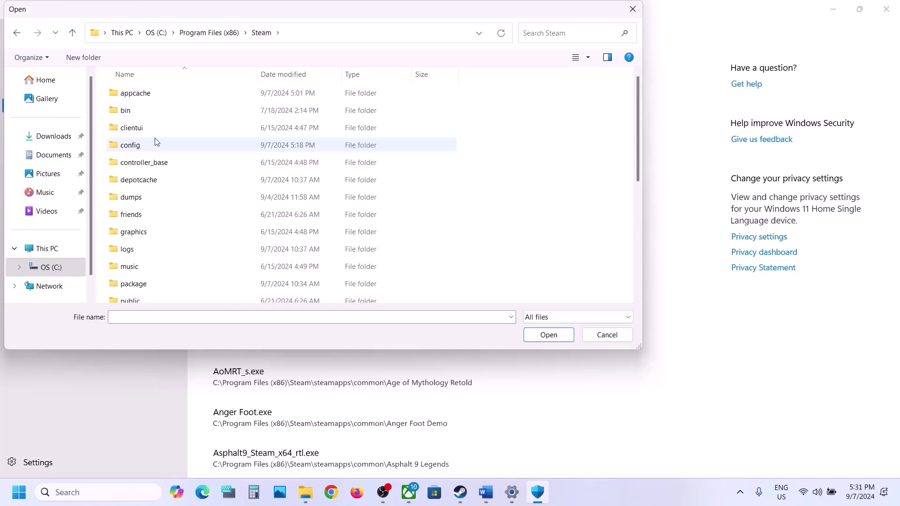
# Step: Choose the NBA2K25 application from steamapps\common\NBA 2K25 as the app allowed through Controlled folder access
pyautogui.scroll(-3, 157, 141)
pyautogui.doubleClick(133, 206)
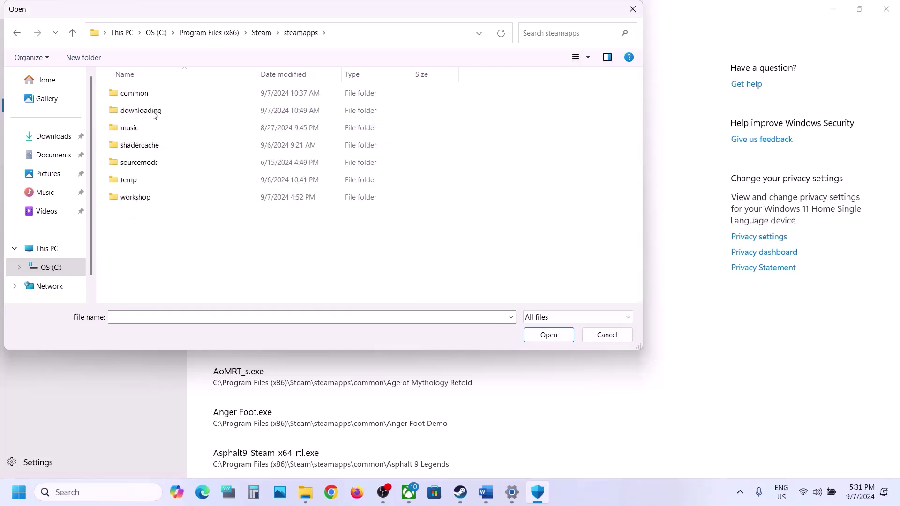
pyautogui.doubleClick(135, 94)
pyautogui.click(161, 149)
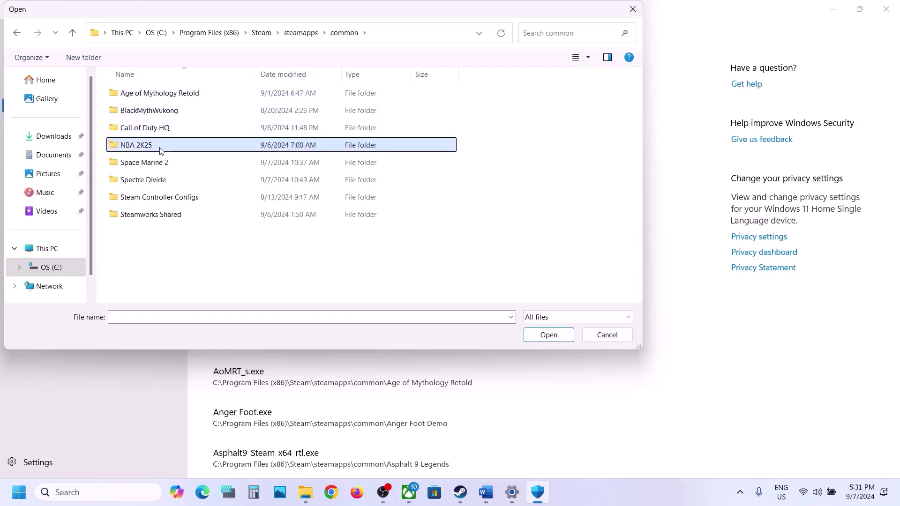
pyautogui.doubleClick(160, 150)
pyautogui.click(163, 129)
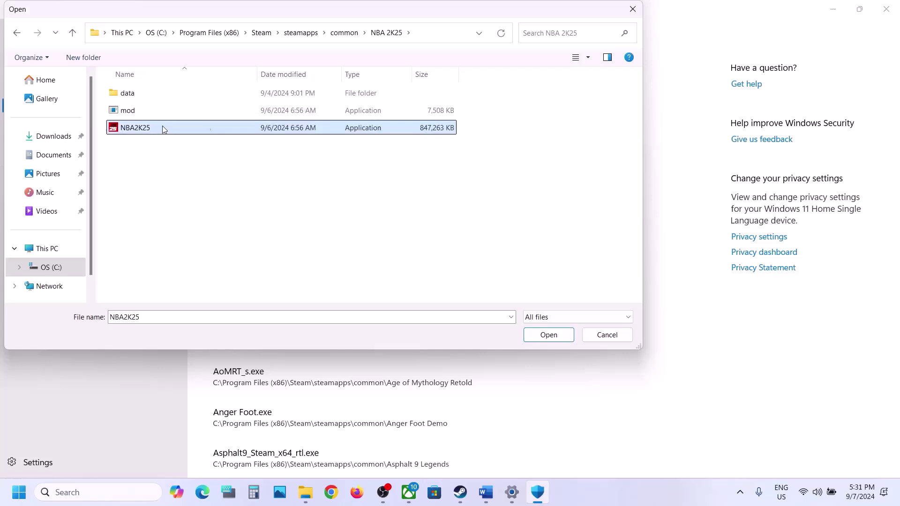
pyautogui.click(552, 339)
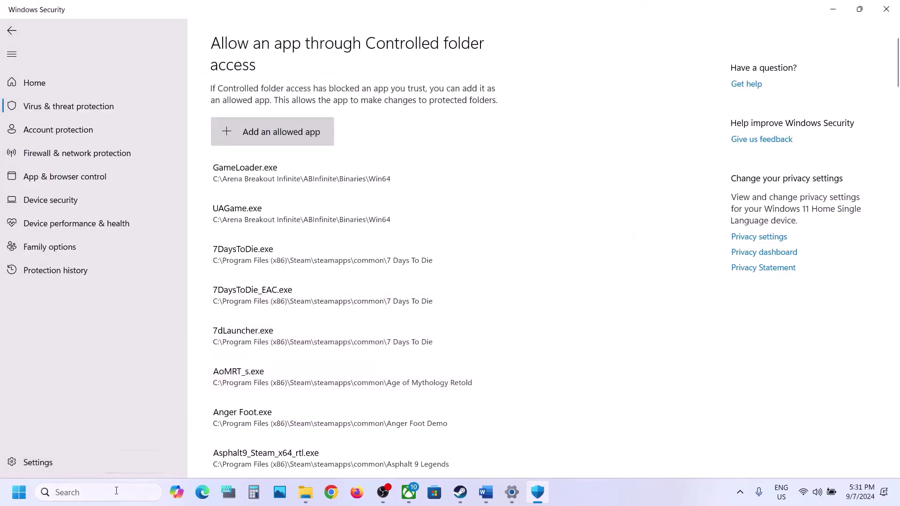
# Step: Switch to Control Panel and open the Windows Defender Firewall page for allowing an app or feature
pyautogui.click(116, 490)
pyautogui.write('control')
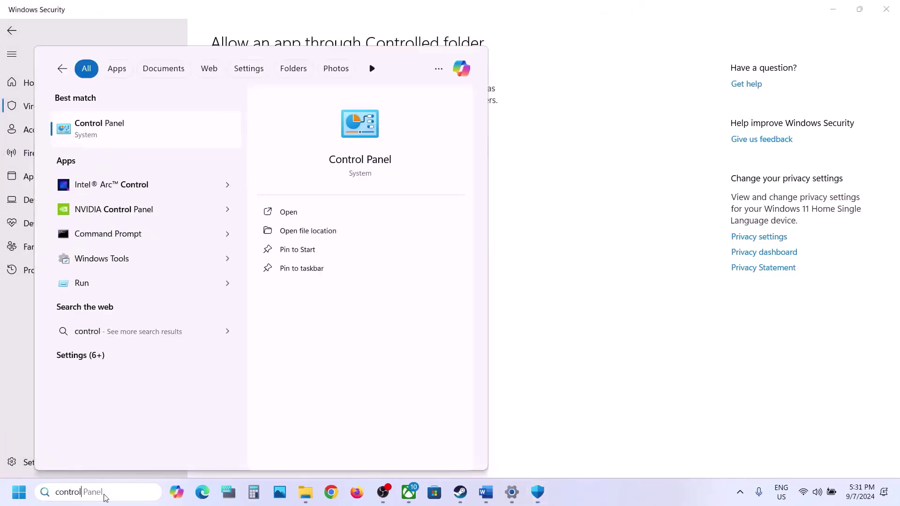
pyautogui.press('Return')
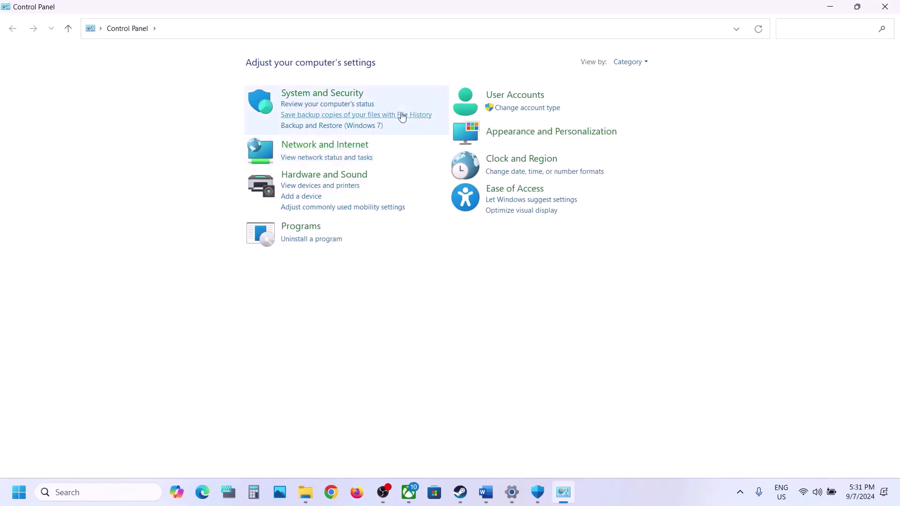
pyautogui.click(326, 93)
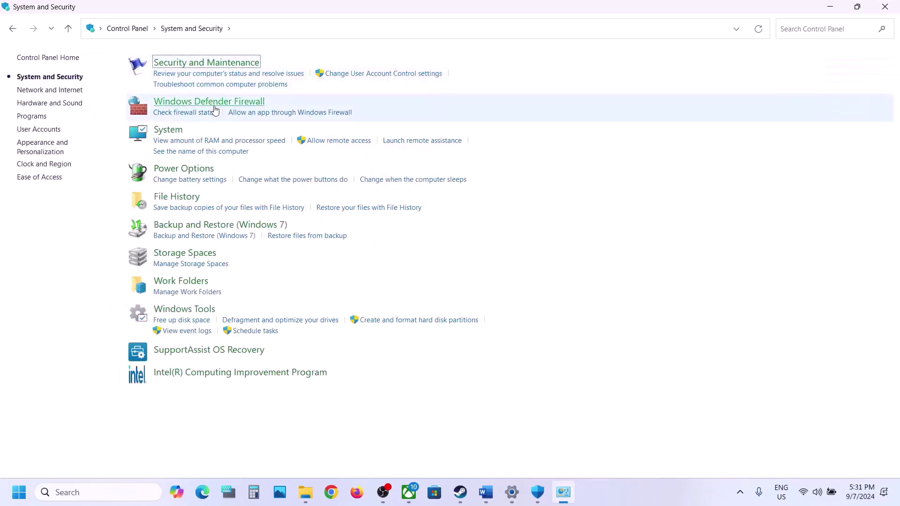
pyautogui.click(215, 108)
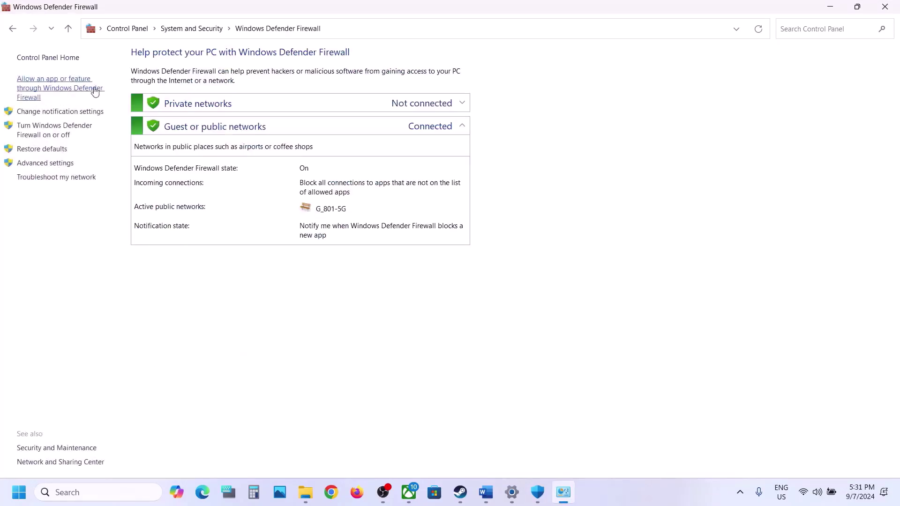
pyautogui.click(78, 92)
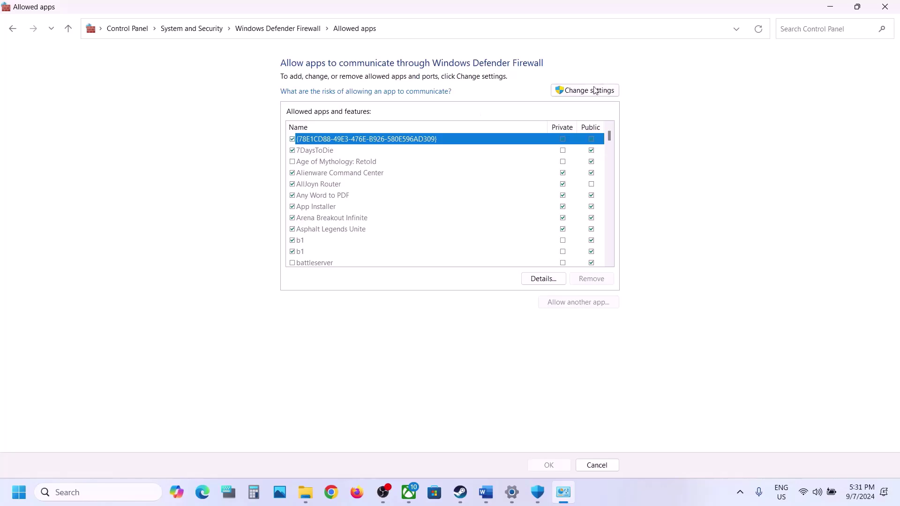
# Step: Unlock the firewall's allowed apps settings and choose NBA2K25 from steamapps\common\NBA 2K25 as another app to allow
pyautogui.click(595, 90)
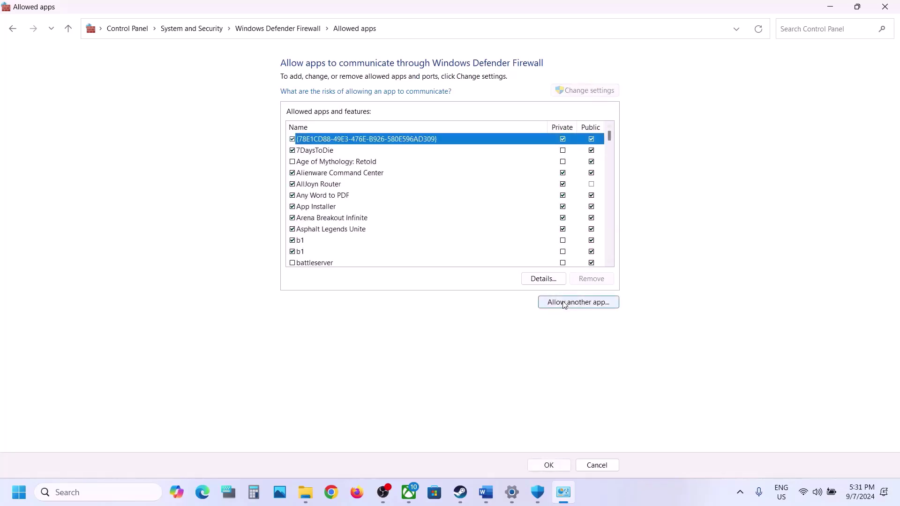
pyautogui.click(564, 304)
pyautogui.click(529, 301)
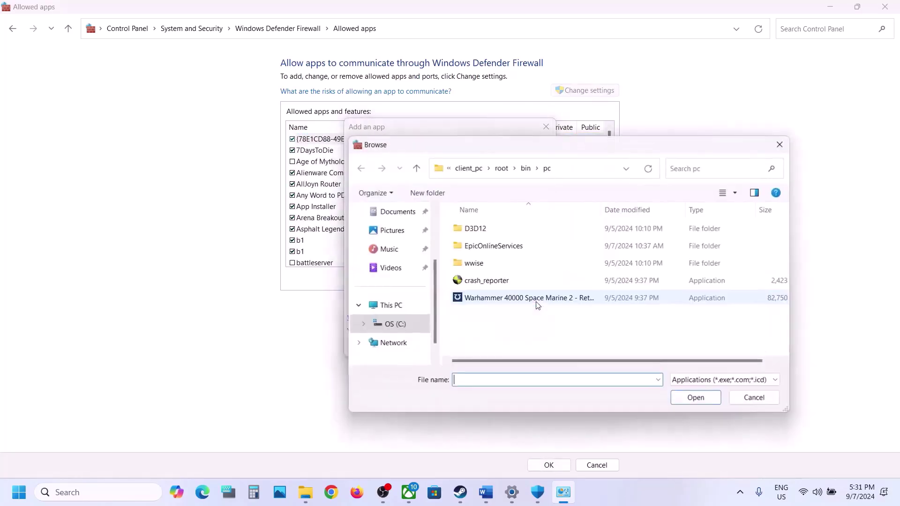
pyautogui.click(469, 168)
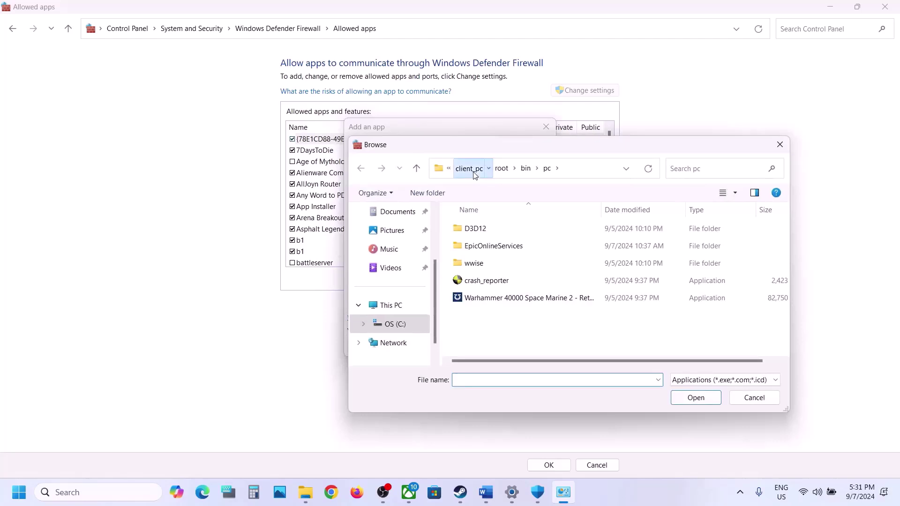
pyautogui.click(469, 168)
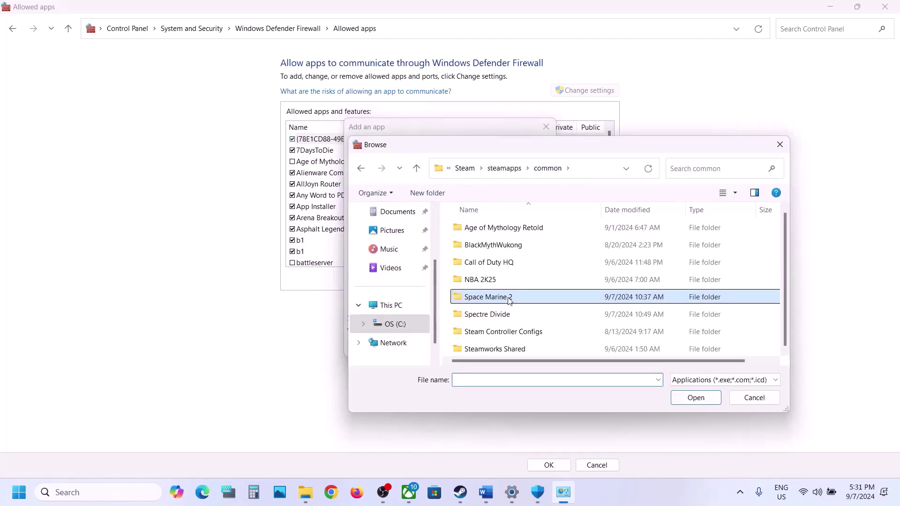
pyautogui.doubleClick(499, 280)
pyautogui.click(488, 265)
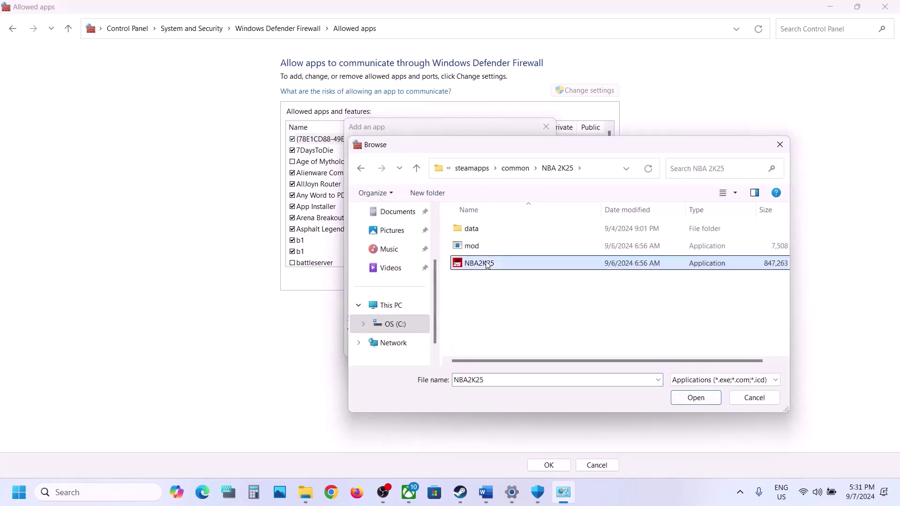
pyautogui.click(697, 404)
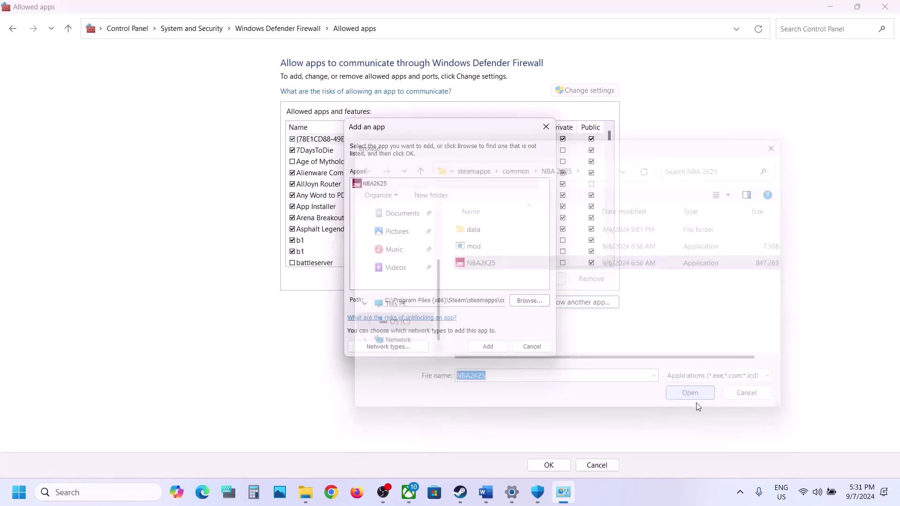
# Step: Try to add NBA2K25 to the firewall's allowed apps and leave the app-adding dialog
pyautogui.click(494, 352)
pyautogui.click(513, 288)
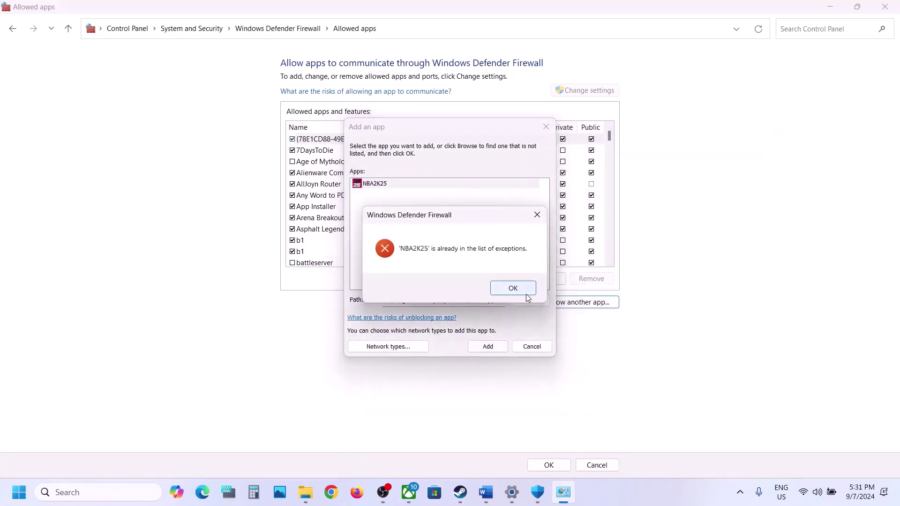
pyautogui.click(531, 347)
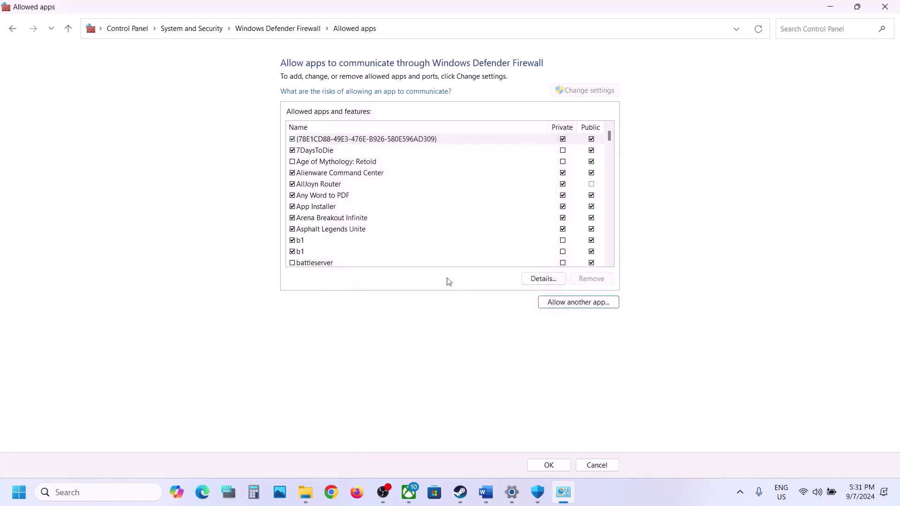
# Step: Locate the NBA 2K25 entry in the firewall's allowed apps list, check its network permissions, and close Control Panel
pyautogui.click(417, 263)
pyautogui.press('n')
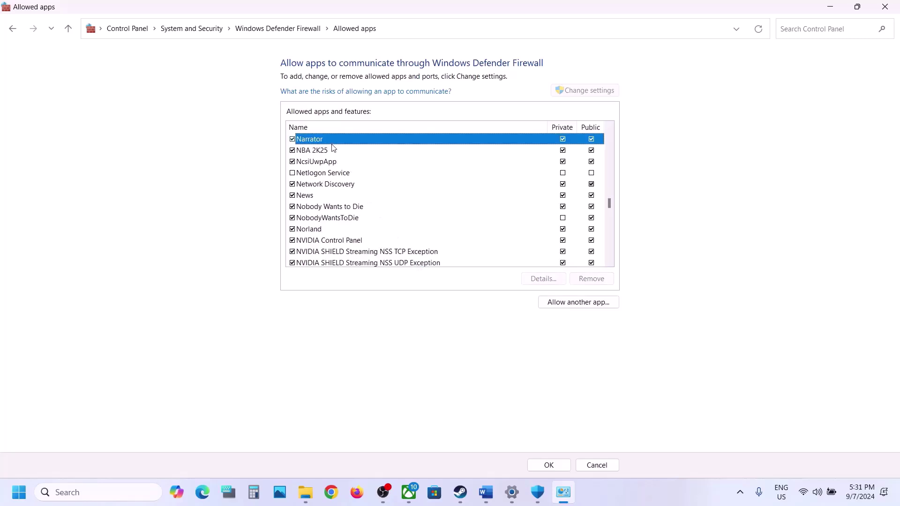
pyautogui.click(331, 154)
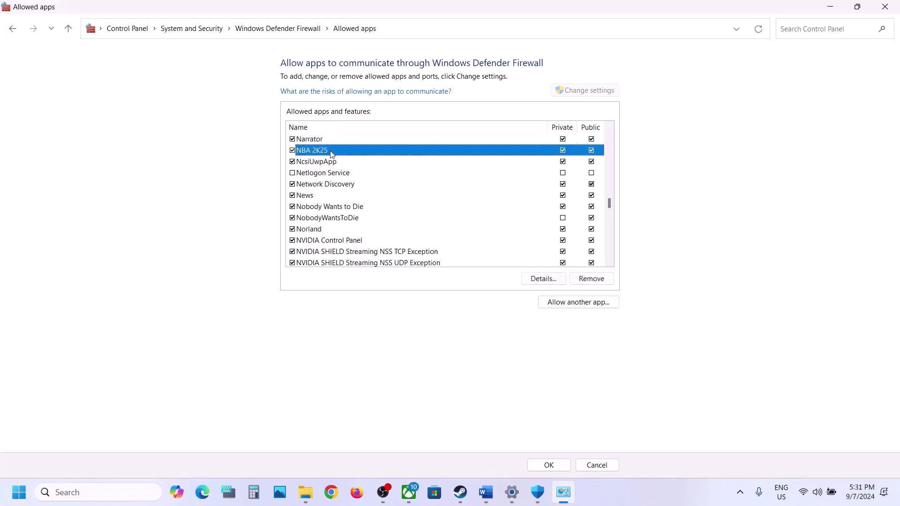
pyautogui.click(885, 8)
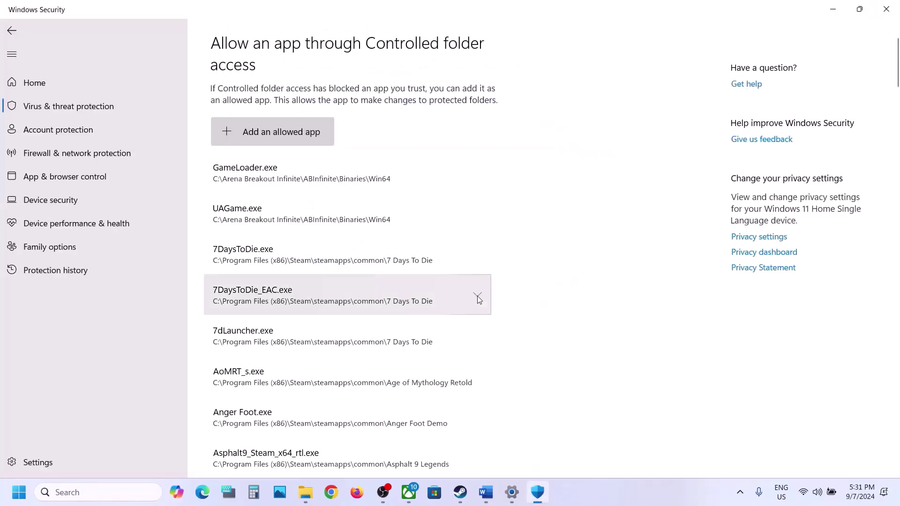
# Step: Return to the Word document and highlight Step 6's "Change refresh rate to 60", then "Video Settings"
pyautogui.click(894, 5)
pyautogui.click(894, 12)
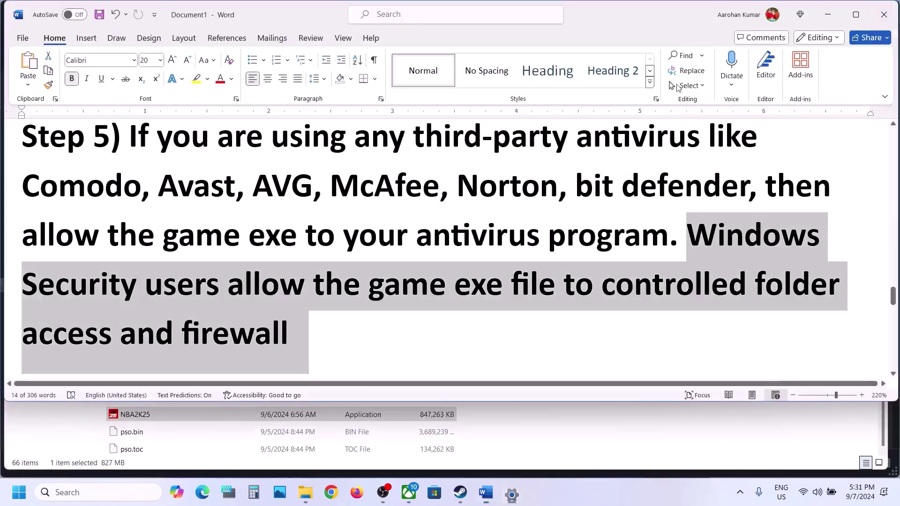
pyautogui.scroll(-4, 389, 244)
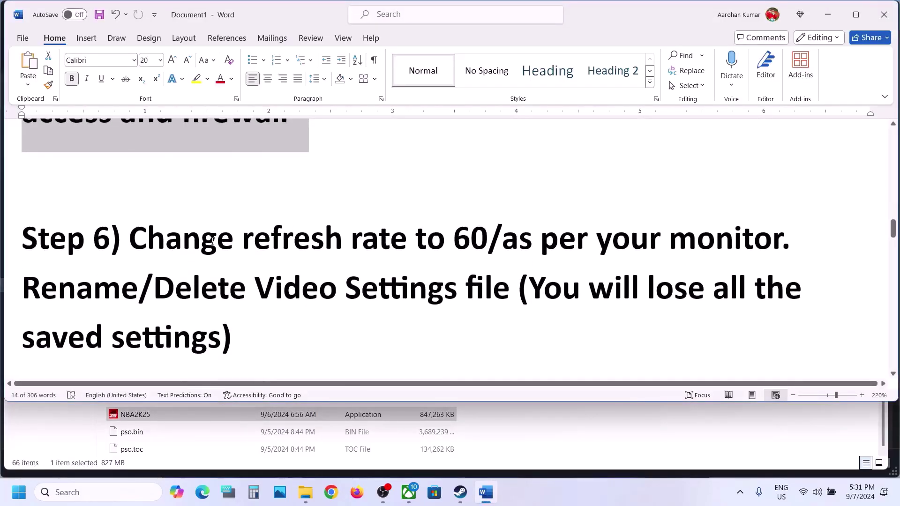
pyautogui.moveTo(136, 248); pyautogui.dragTo(488, 242)
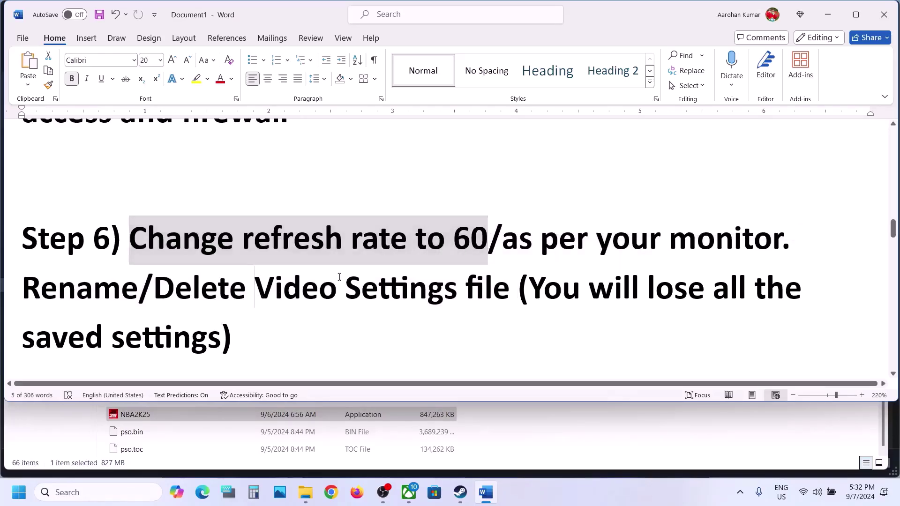
pyautogui.moveTo(263, 294); pyautogui.dragTo(464, 293)
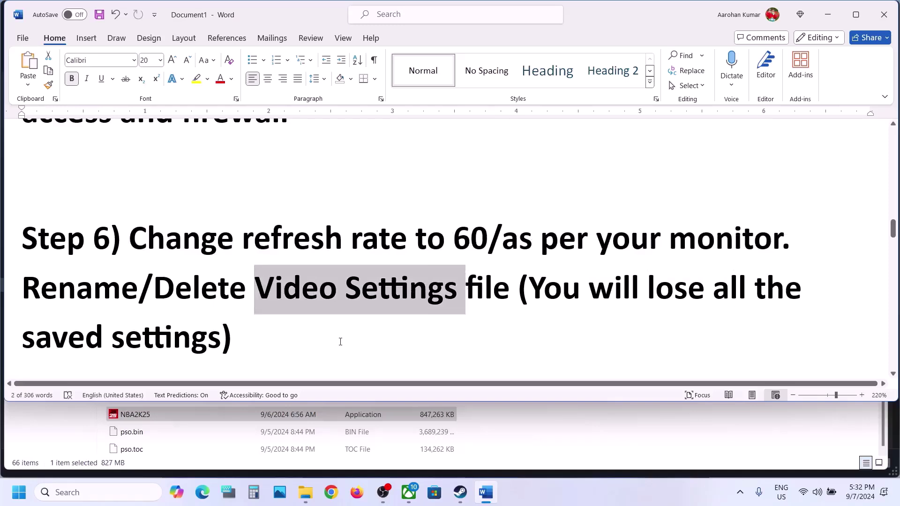
# Step: Open a new File Explorer window and go to the user's profile folder under Users on the C: drive
pyautogui.rightClick(305, 492)
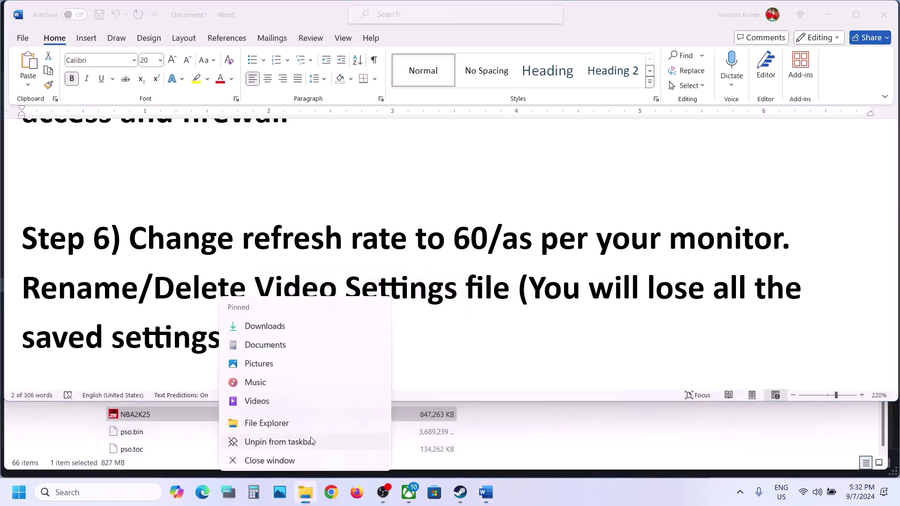
pyautogui.click(271, 423)
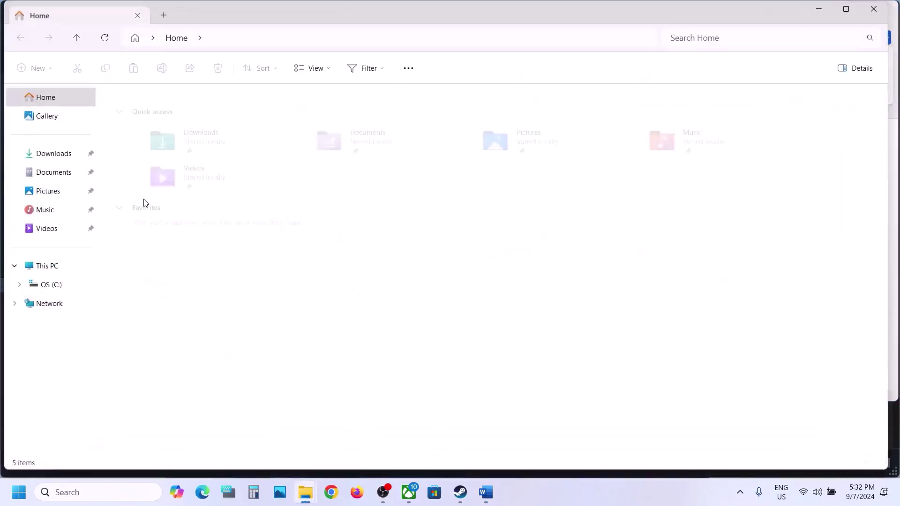
pyautogui.click(49, 265)
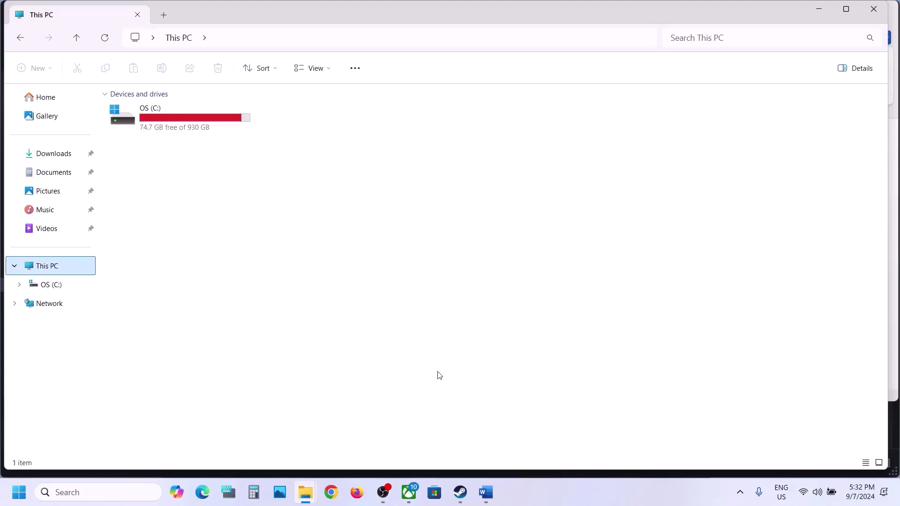
pyautogui.doubleClick(212, 126)
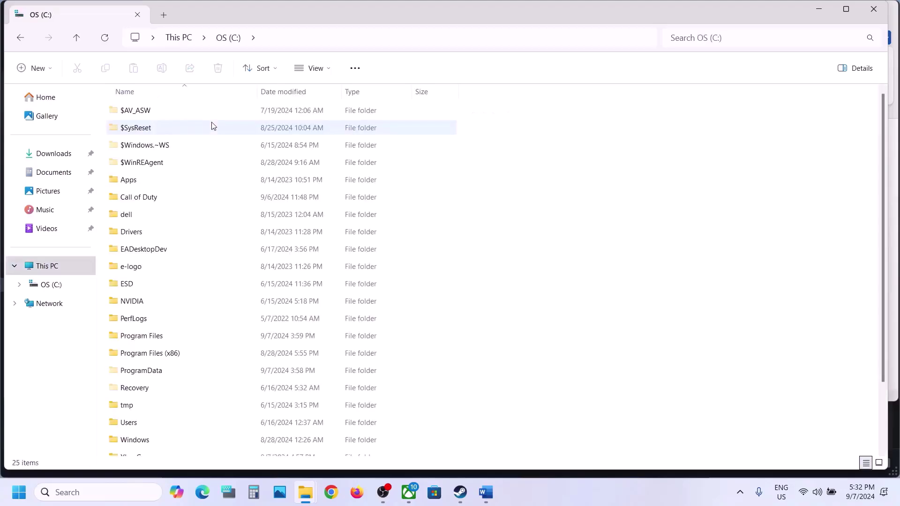
pyautogui.scroll(-3, 167, 253)
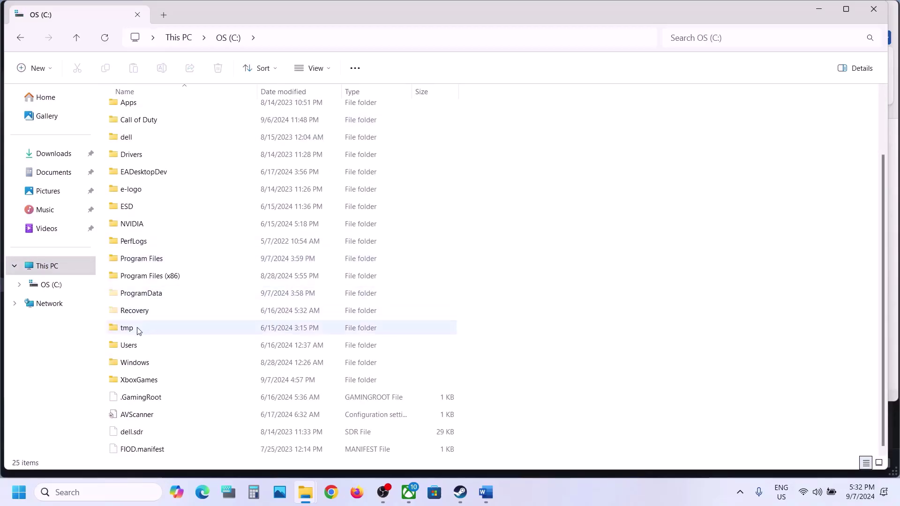
pyautogui.doubleClick(126, 345)
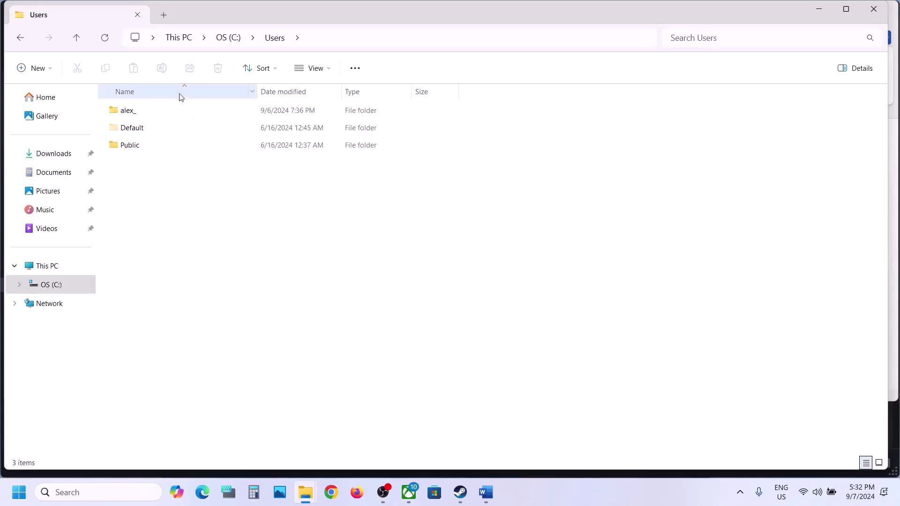
pyautogui.doubleClick(149, 114)
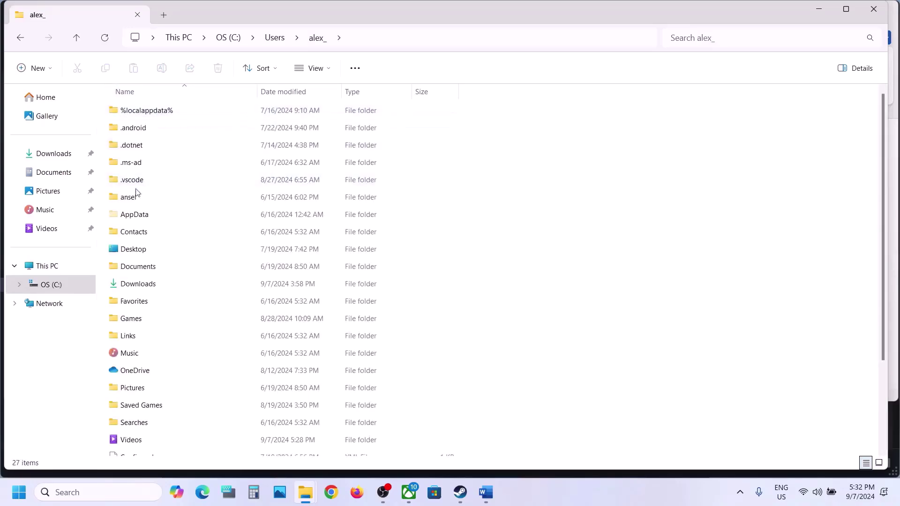
# Step: Check the Hidden items display option for the AppData folder and open AppData
pyautogui.click(132, 212)
pyautogui.click(333, 70)
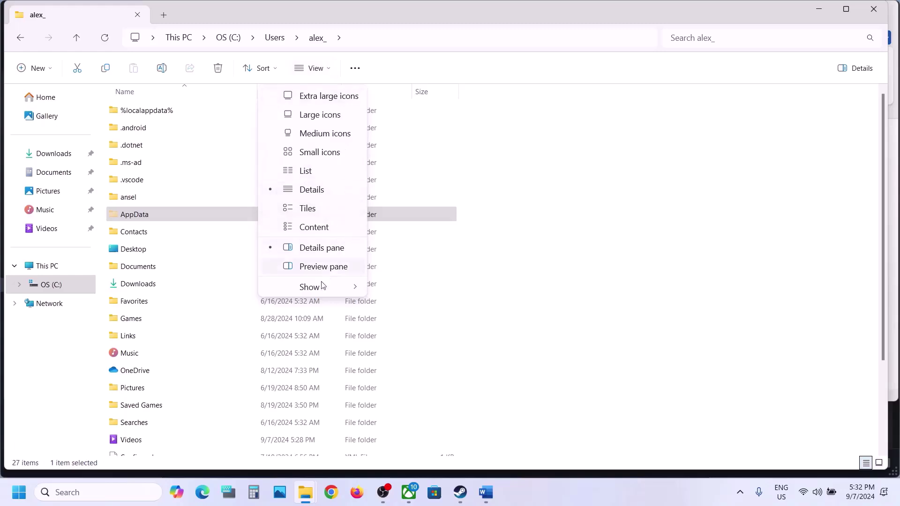
pyautogui.moveTo(323, 286)
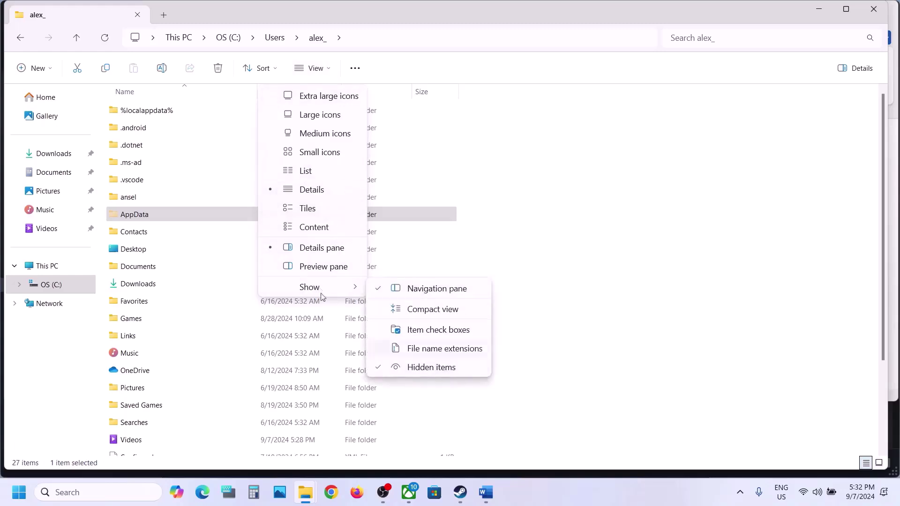
pyautogui.click(165, 221)
pyautogui.doubleClick(166, 220)
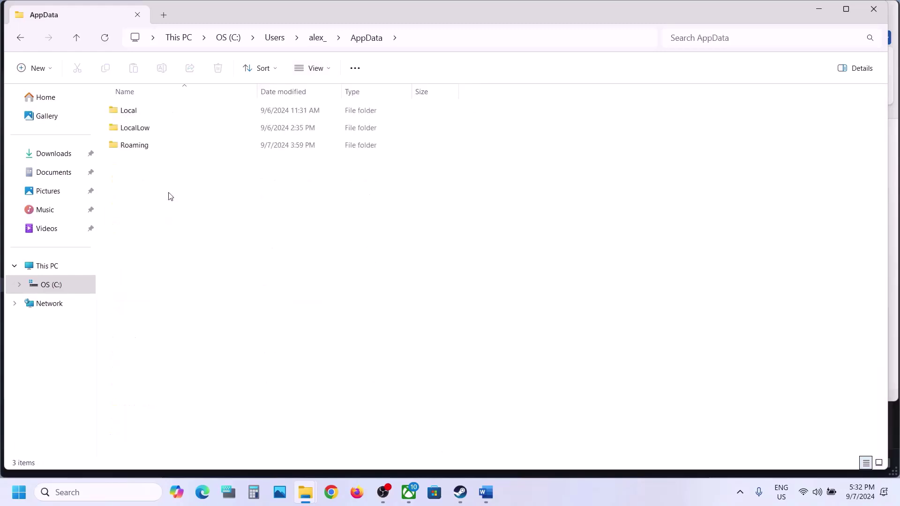
# Step: Go into Local\2K Sports\NBA 2K25, where the game's VideoSettings file is stored
pyautogui.doubleClick(133, 112)
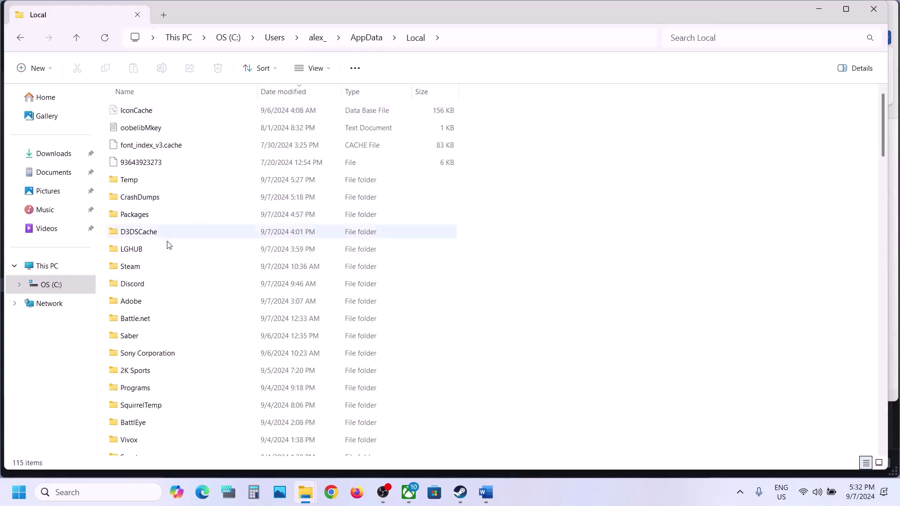
pyautogui.click(135, 375)
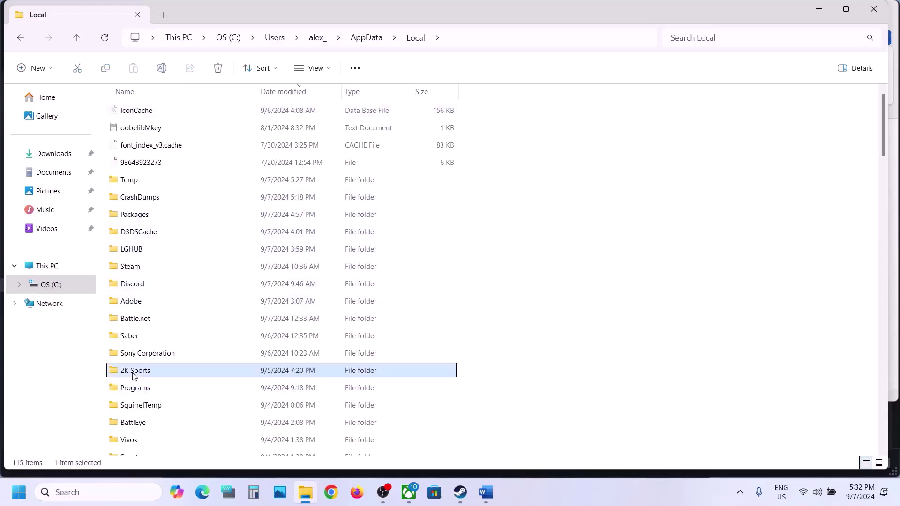
pyautogui.doubleClick(147, 376)
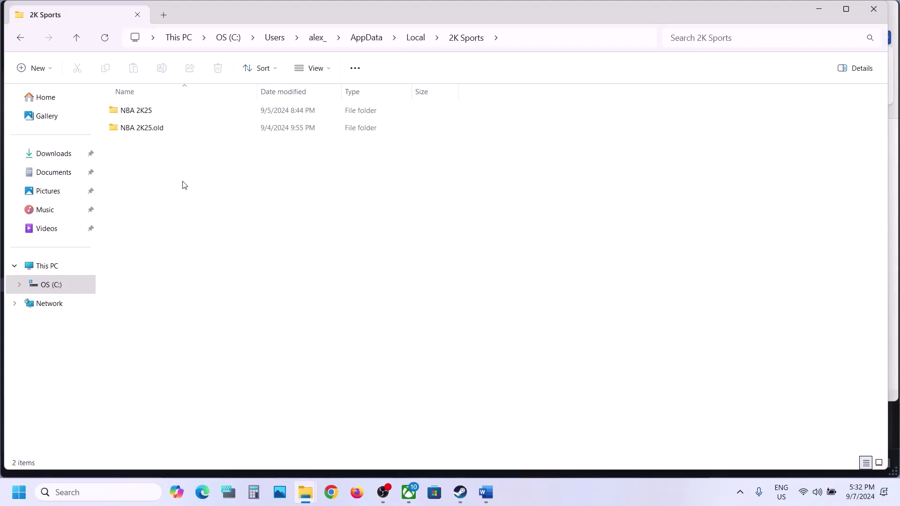
pyautogui.click(146, 116)
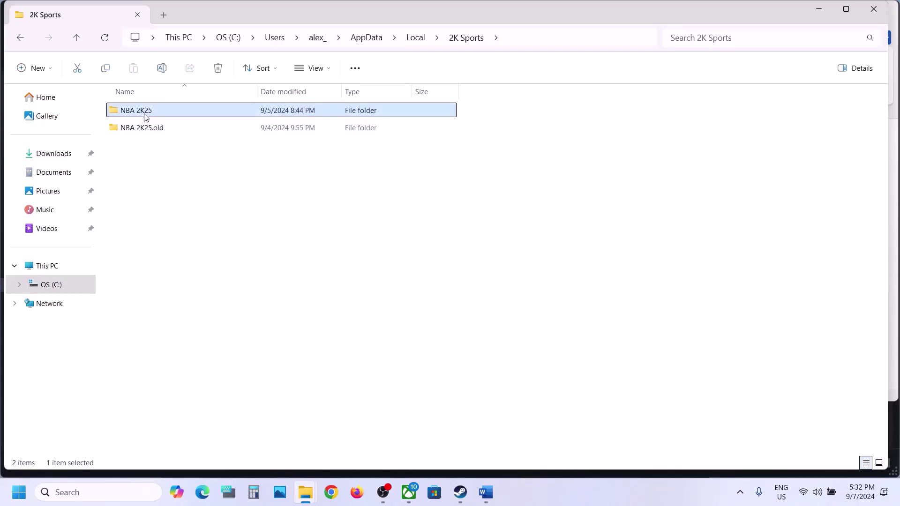
pyautogui.doubleClick(146, 116)
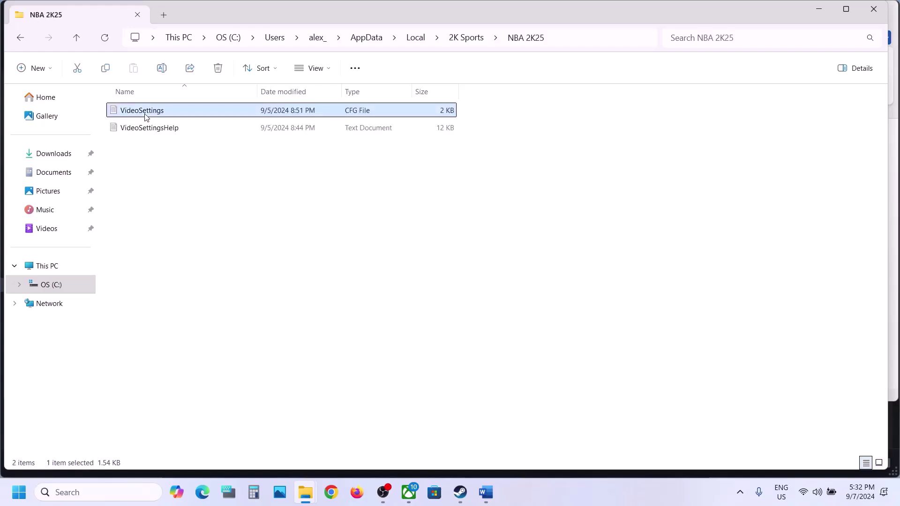
# Step: Open the VideoSettings file with Notepad and re-enter its REFRESHRATE value as 60.0
pyautogui.rightClick(153, 114)
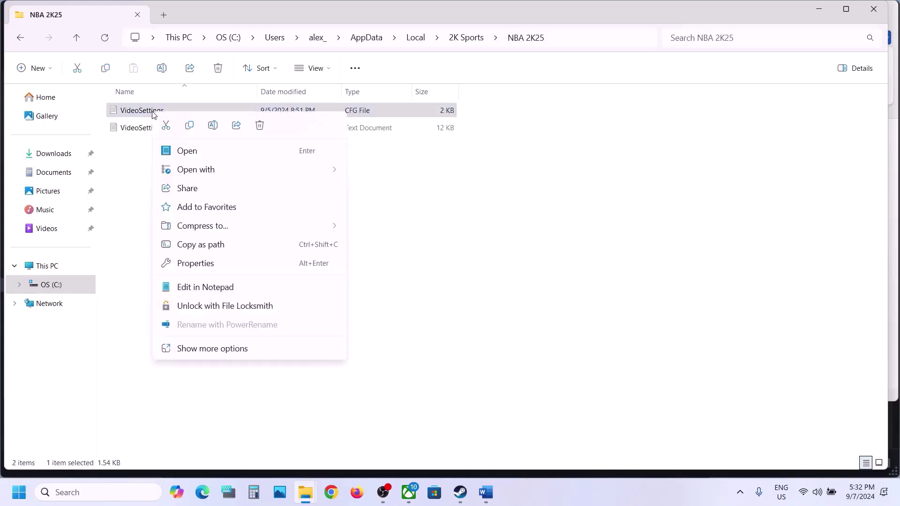
pyautogui.moveTo(237, 171)
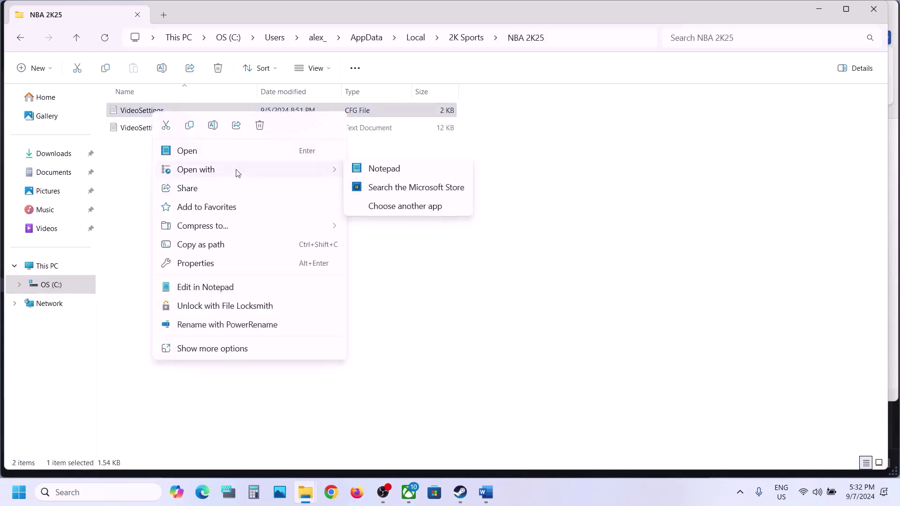
pyautogui.click(380, 176)
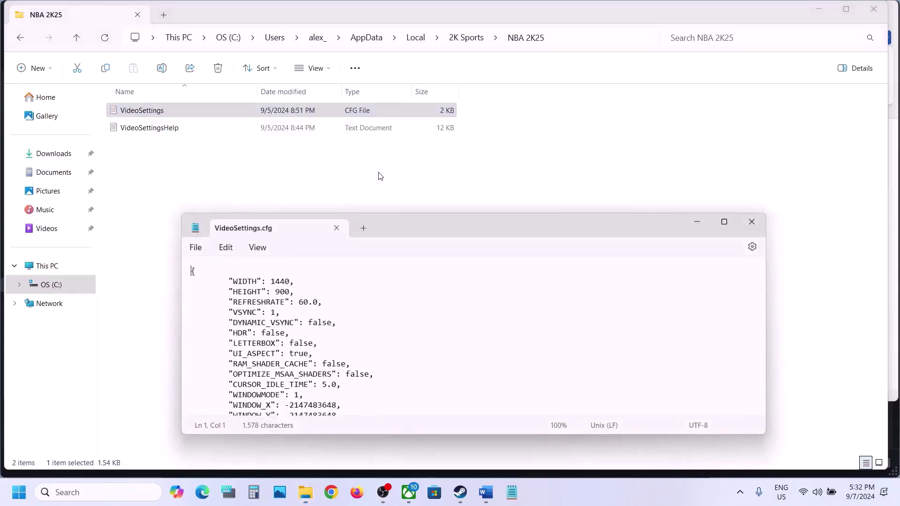
pyautogui.click(307, 302)
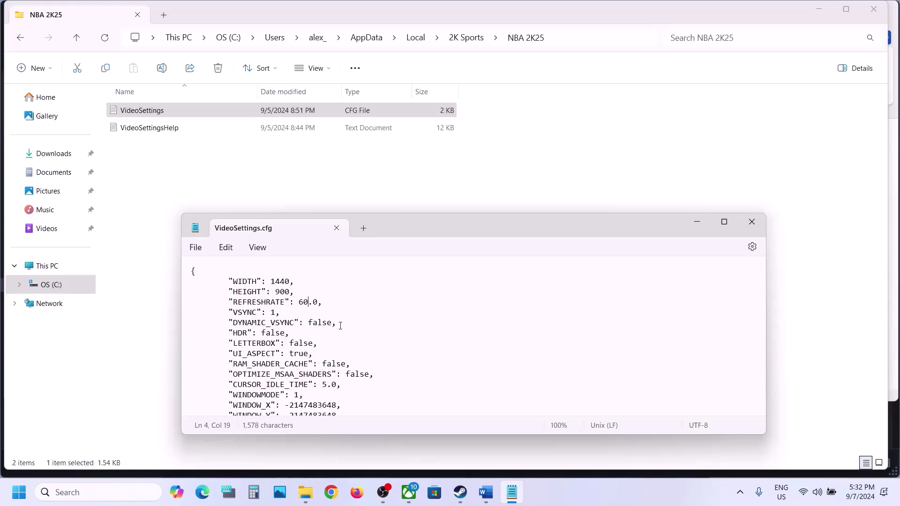
pyautogui.press('BackSpace')
# Step: Try to save VideoSettings.cfg, cancel the Save as dialog, and close Notepad without saving
pyautogui.click(195, 247)
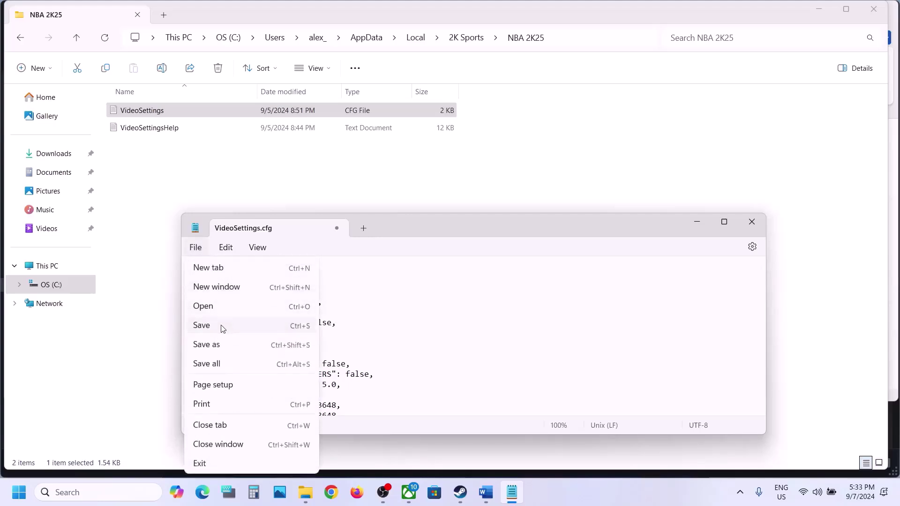
pyautogui.click(223, 329)
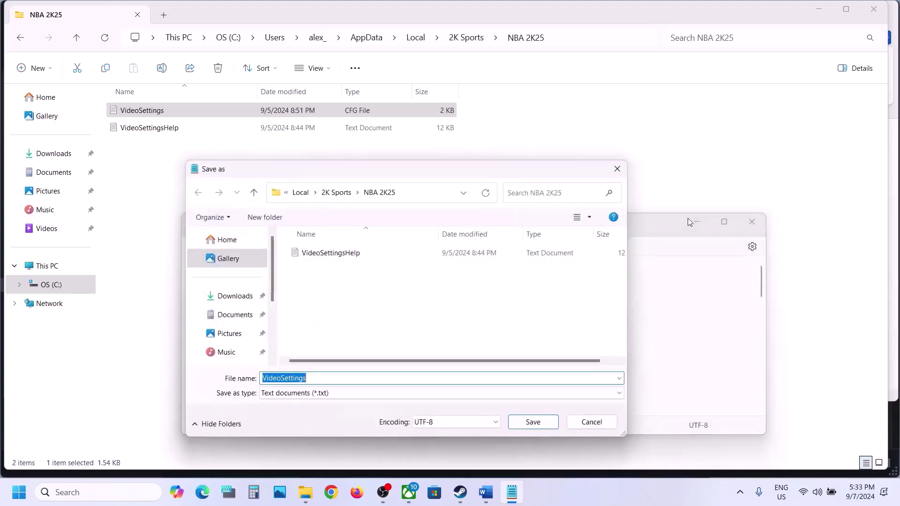
pyautogui.click(617, 170)
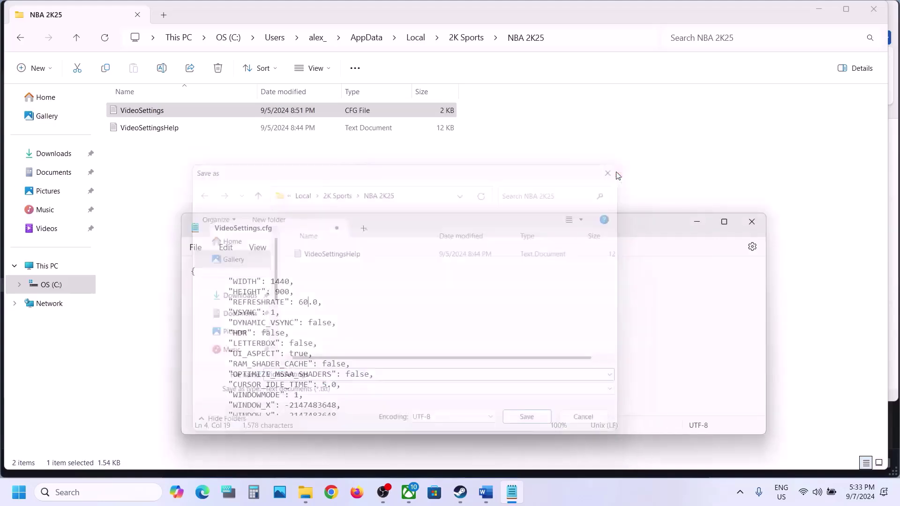
pyautogui.click(761, 226)
pyautogui.click(467, 364)
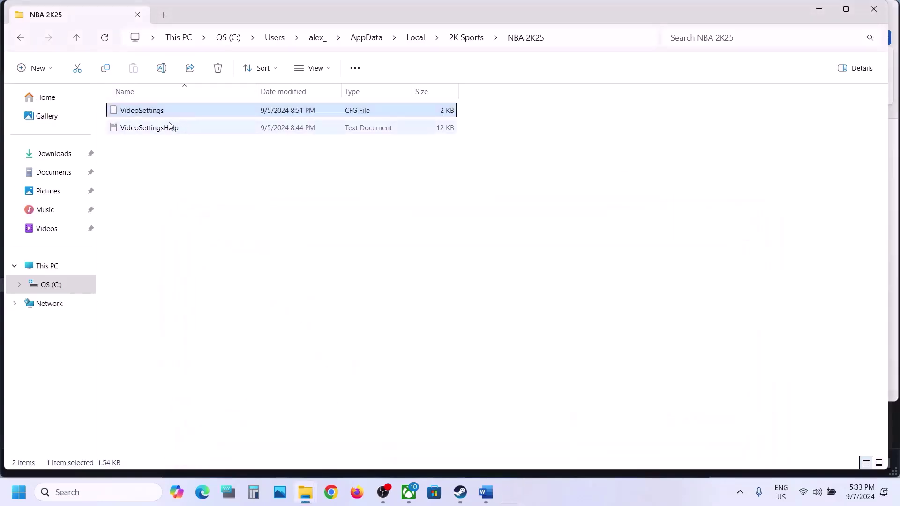
# Step: Clear the Read-only attribute in the VideoSettings file's properties and apply the change
pyautogui.rightClick(160, 113)
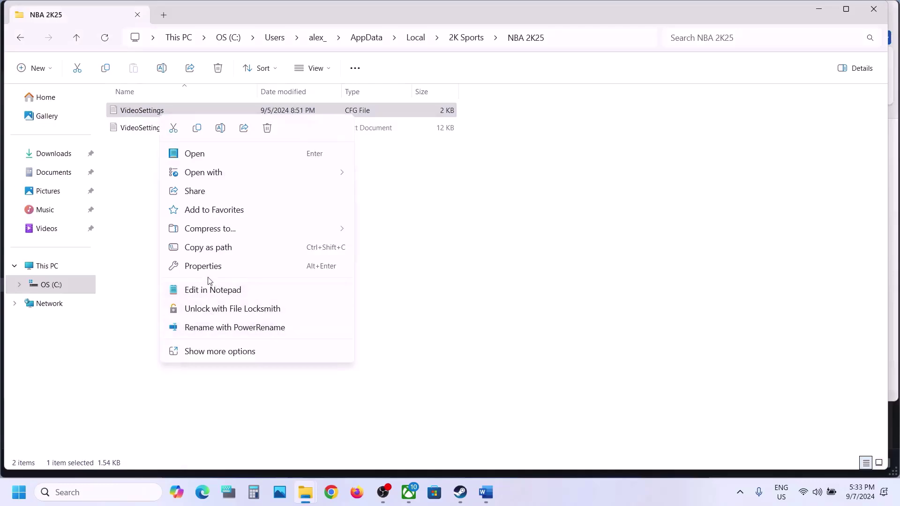
pyautogui.click(203, 266)
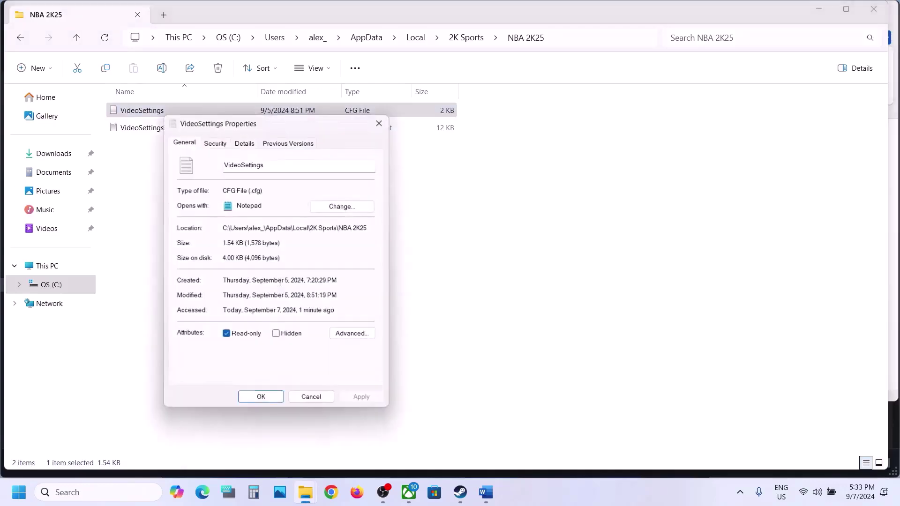
pyautogui.click(227, 334)
pyautogui.click(356, 396)
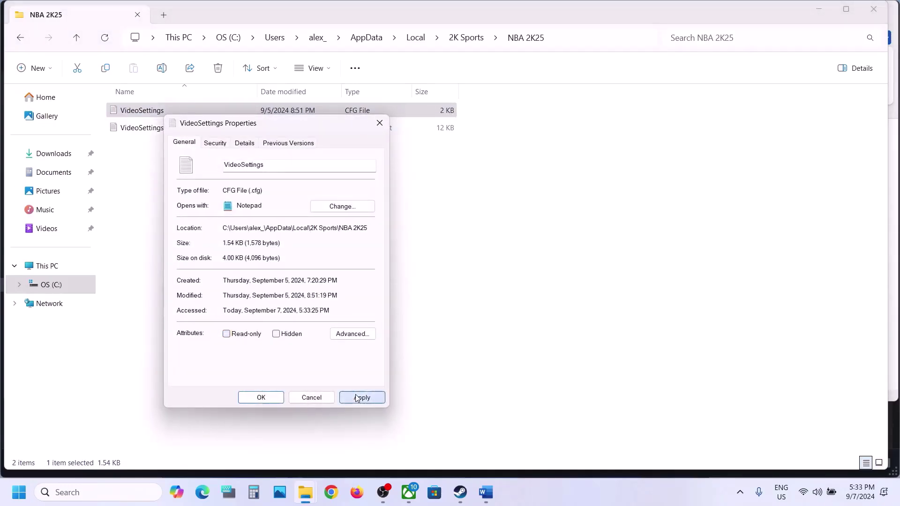
pyautogui.click(259, 401)
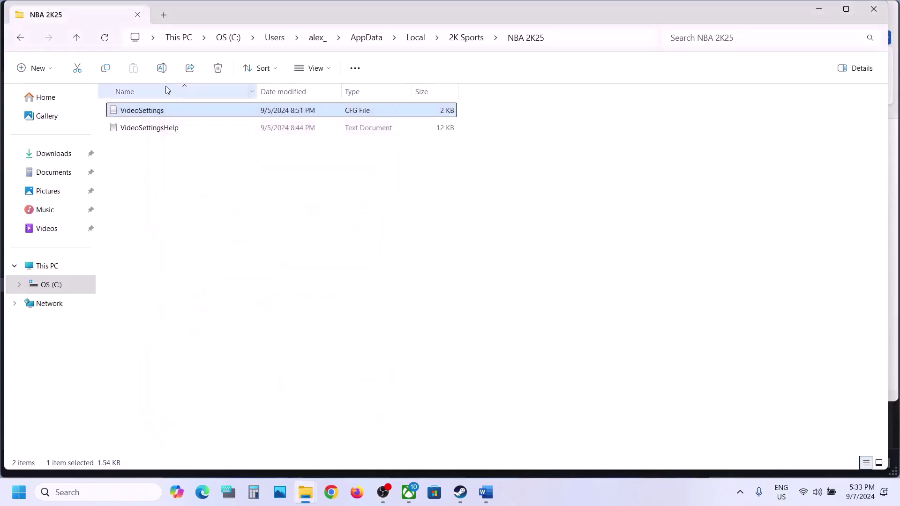
# Step: Reopen VideoSettings in Notepad, highlight the 60 in the REFRESHRATE line, and save and close the file
pyautogui.doubleClick(158, 110)
pyautogui.click(305, 303)
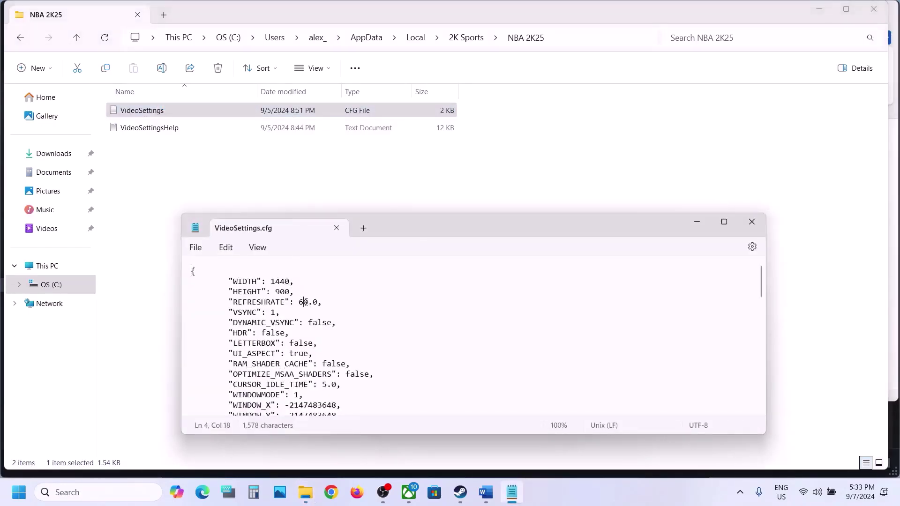
pyautogui.moveTo(299, 302); pyautogui.dragTo(309, 306)
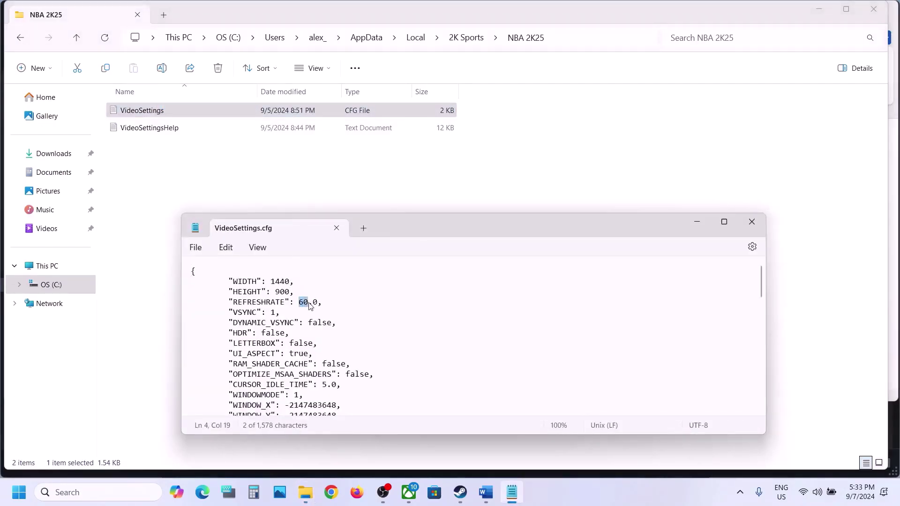
pyautogui.click(196, 248)
pyautogui.click(212, 329)
pyautogui.click(751, 222)
# Step: Set the VideoSettings file to Read-only in its properties and apply the change
pyautogui.click(175, 116)
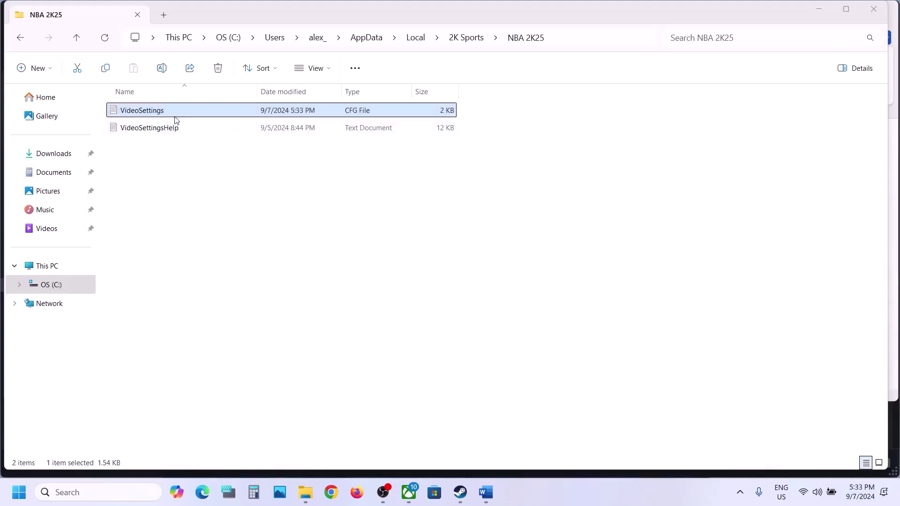
pyautogui.rightClick(175, 116)
pyautogui.click(218, 262)
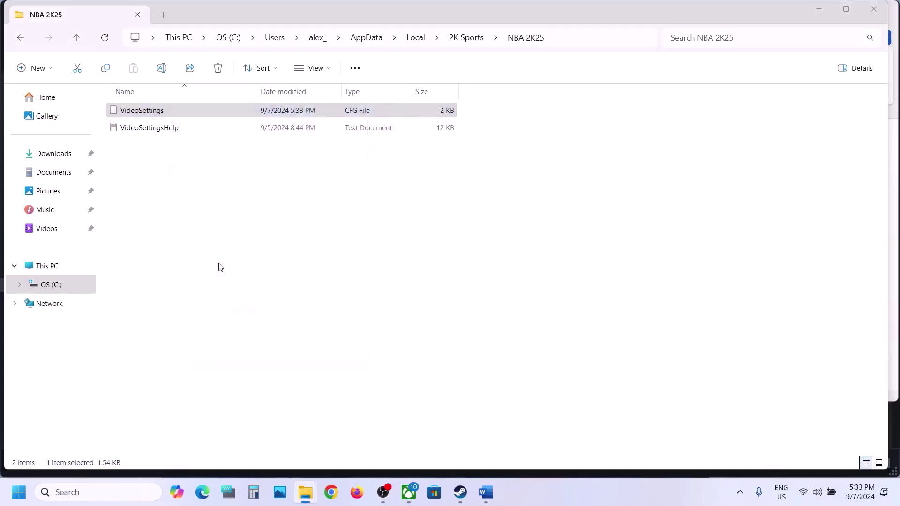
pyautogui.click(239, 332)
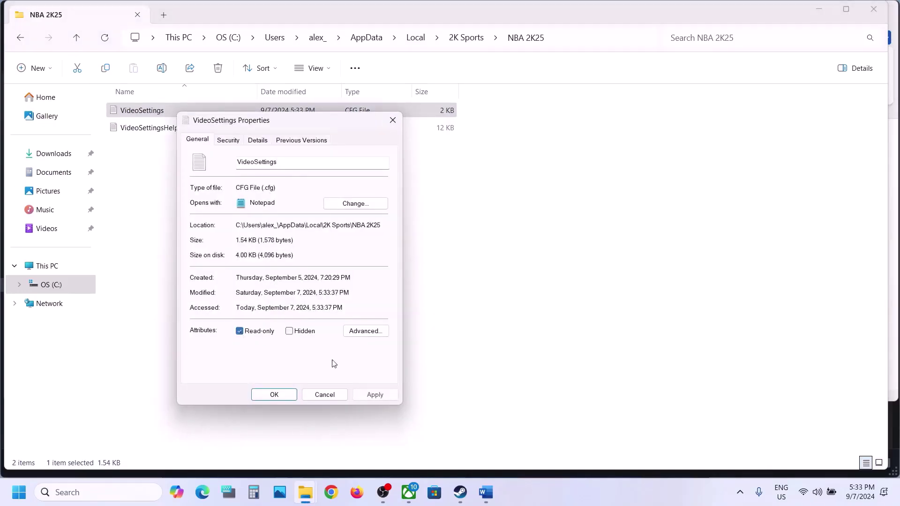
pyautogui.click(374, 395)
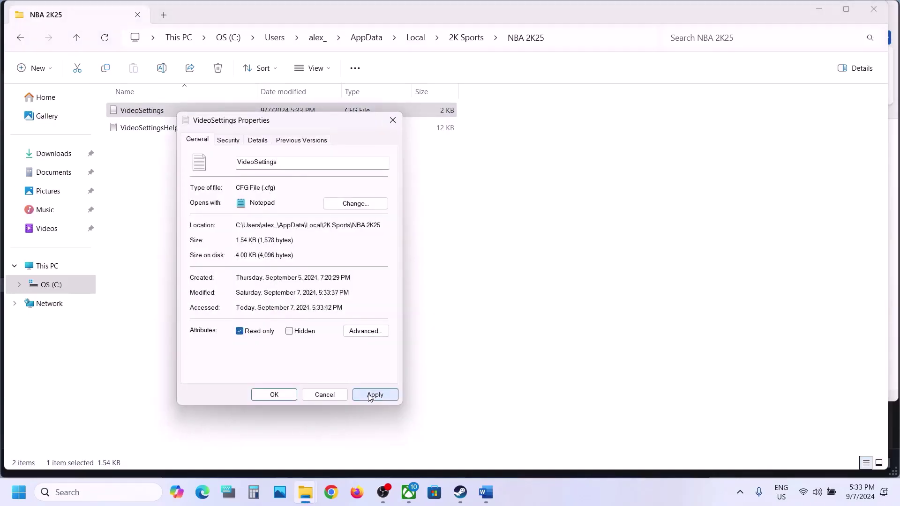
pyautogui.click(277, 396)
# Step: Reopen the VideoSettings file's properties to check the Read-only attribute and close them
pyautogui.rightClick(143, 116)
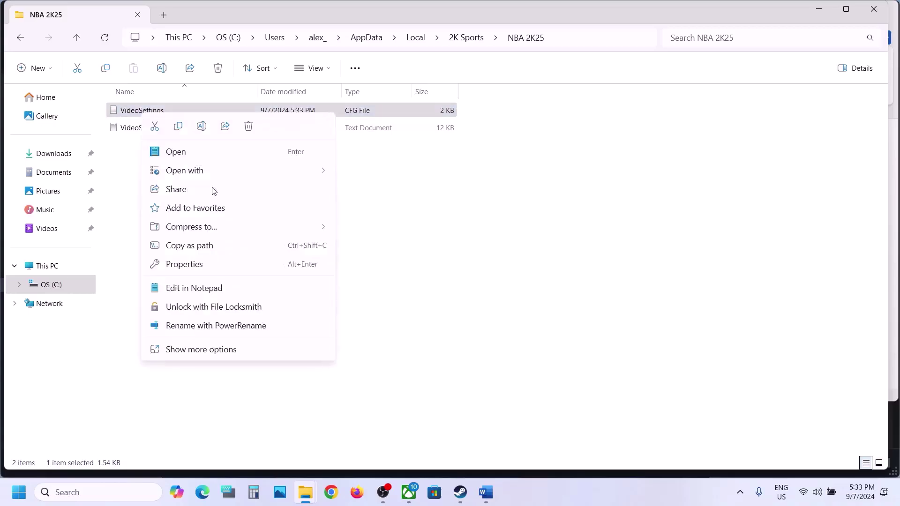
pyautogui.click(193, 263)
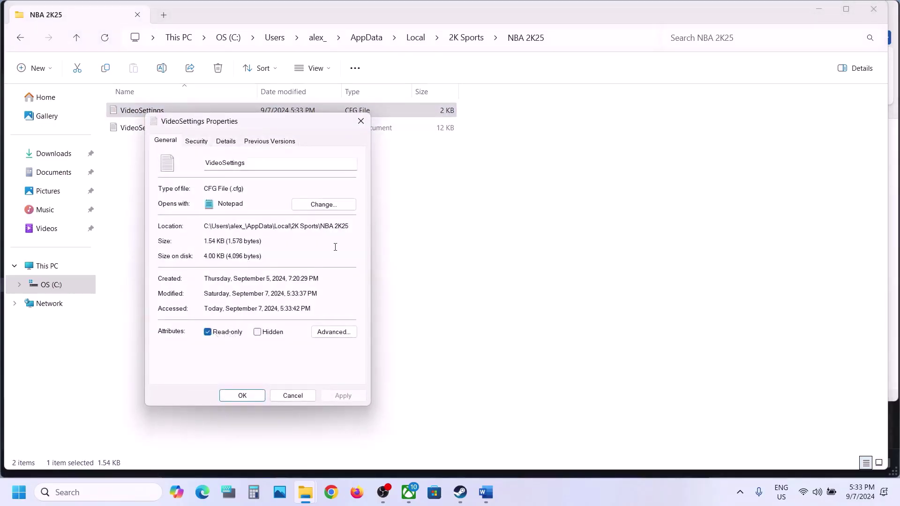
pyautogui.click(250, 395)
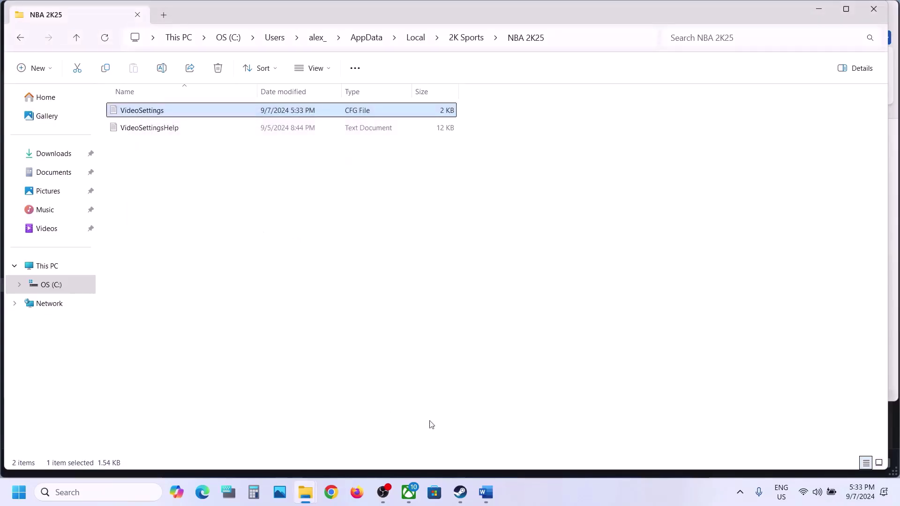
# Step: Highlight "Rename/Delete Video Settings file" in Step 6 of the Word notes, and go up to the 2K Sports folder in File Explorer
pyautogui.click(486, 492)
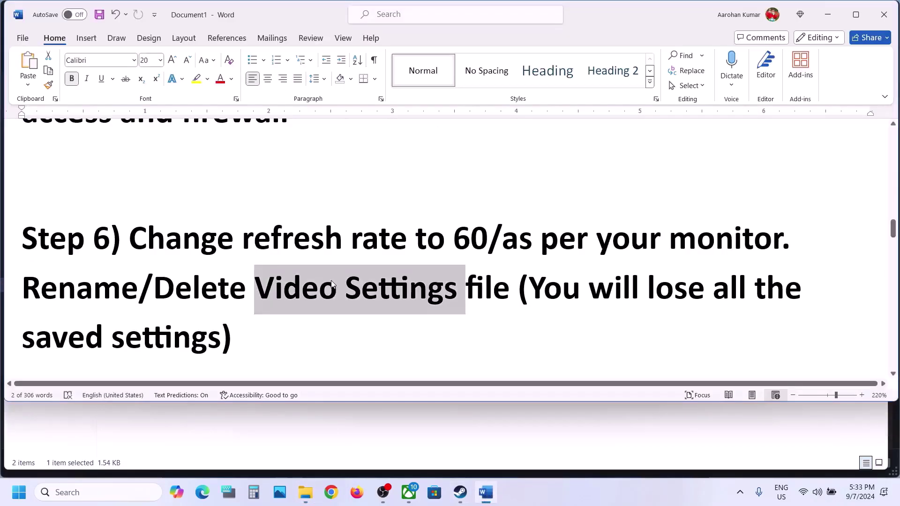
pyautogui.scroll(-5, 331, 280)
pyautogui.scroll(6, 331, 280)
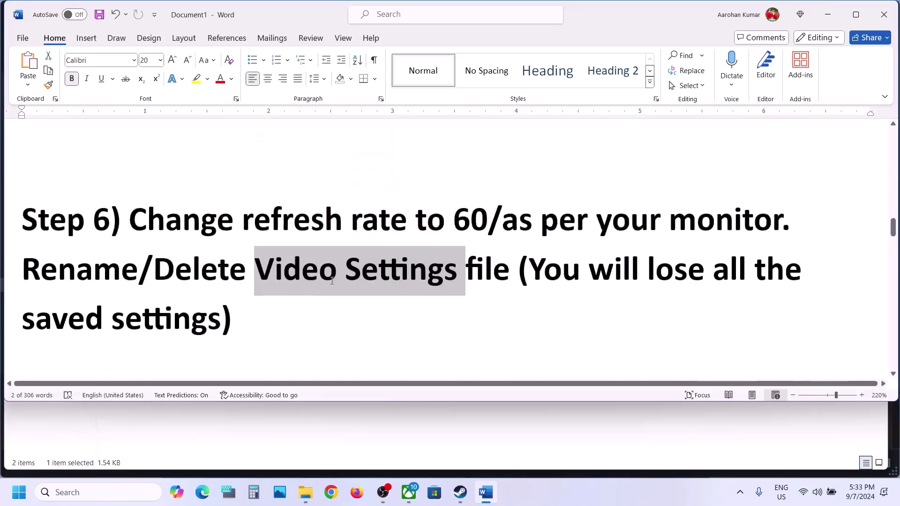
pyautogui.click(376, 296)
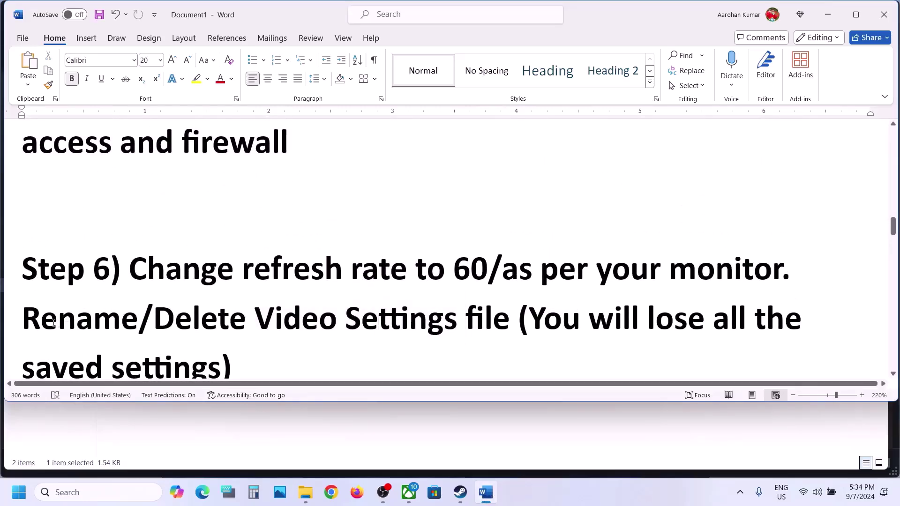
pyautogui.moveTo(53, 323); pyautogui.dragTo(482, 322)
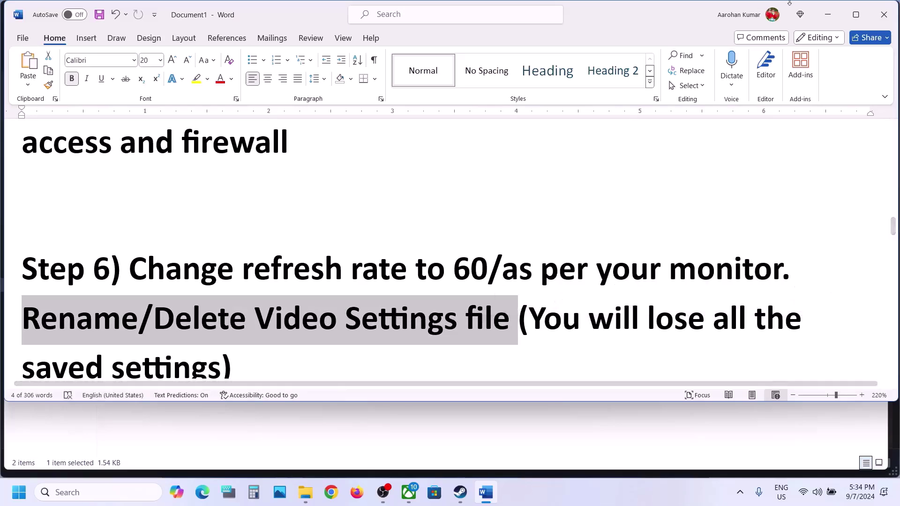
pyautogui.click(828, 15)
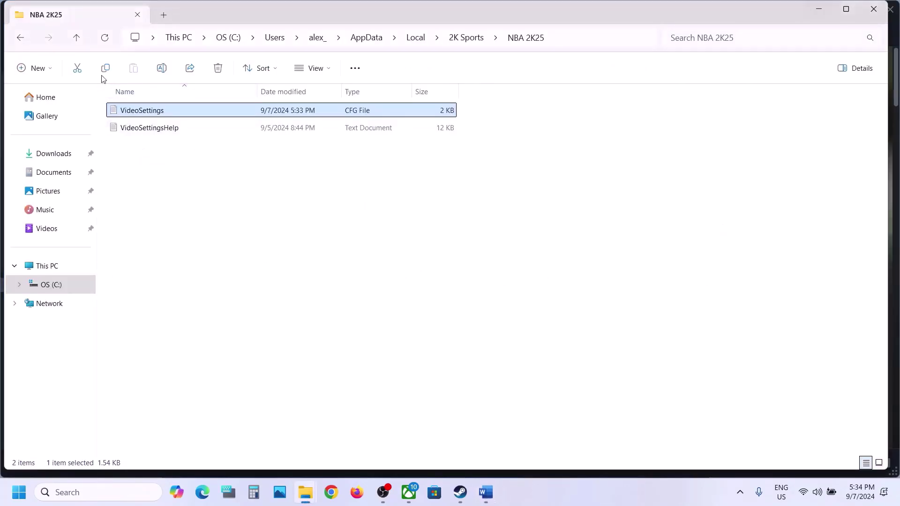
pyautogui.click(77, 38)
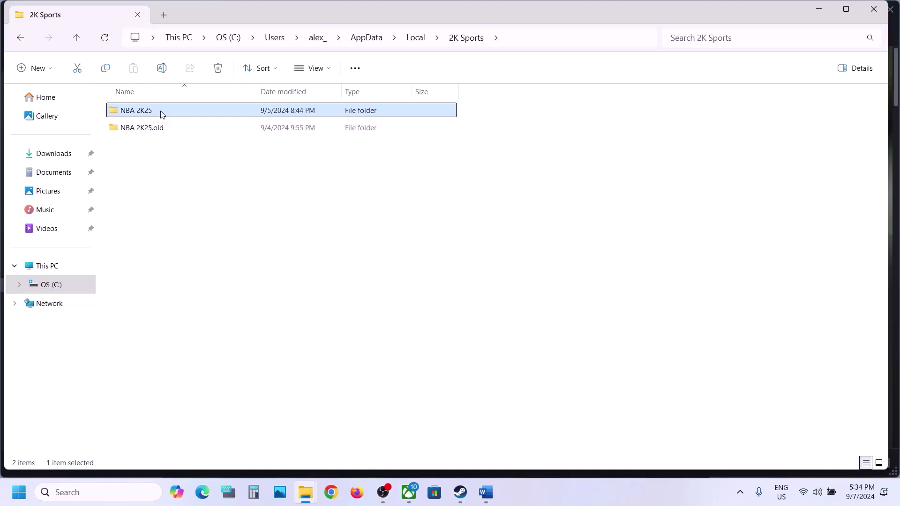
# Step: Add ", game progress" after "saved settings" in Step 6 of the Word notes, highlight that warning and minimize the document
pyautogui.click(485, 492)
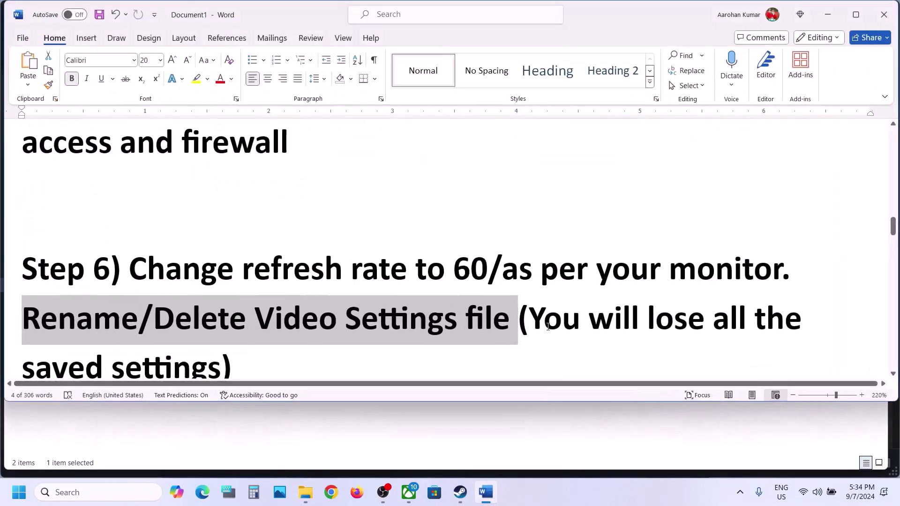
pyautogui.moveTo(548, 327); pyautogui.dragTo(215, 324)
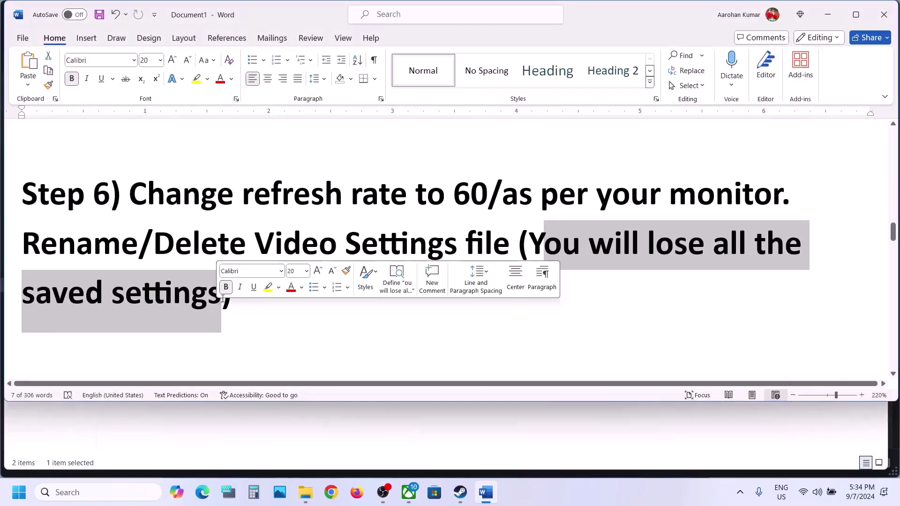
pyautogui.click(223, 300)
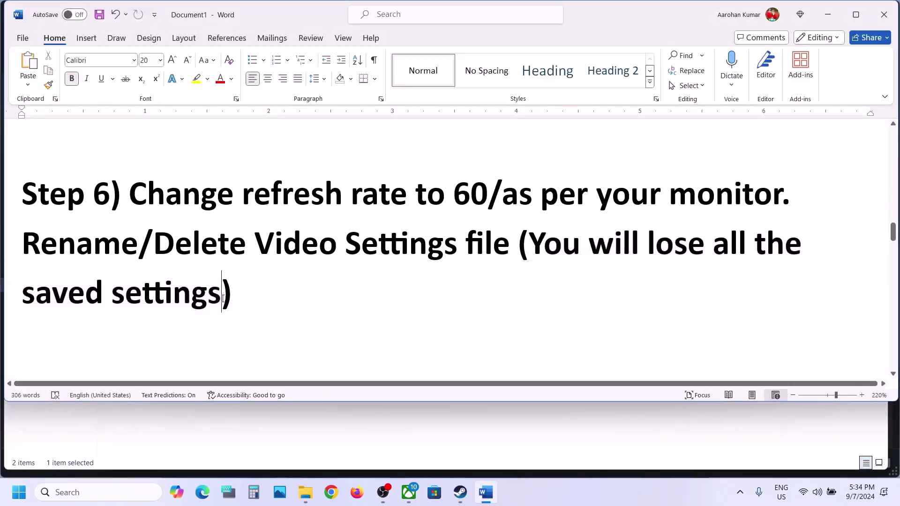
pyautogui.write(', game ')
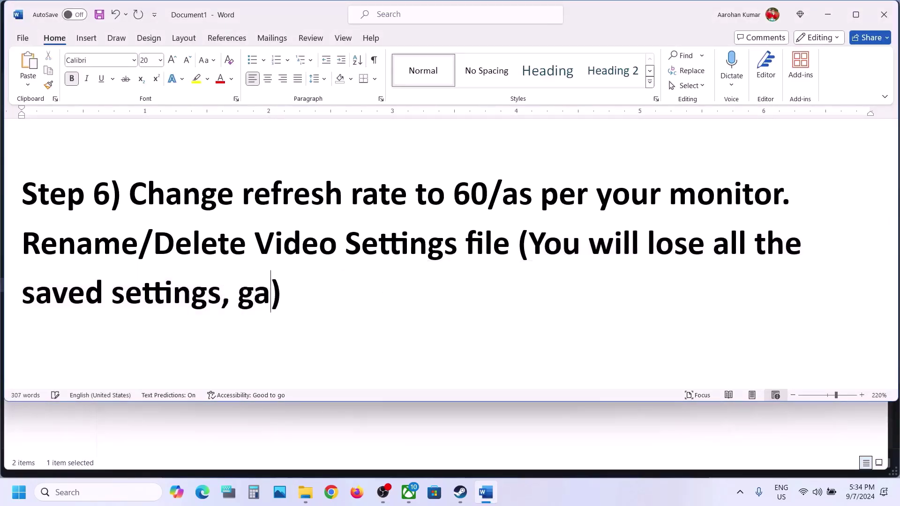
pyautogui.write('progress')
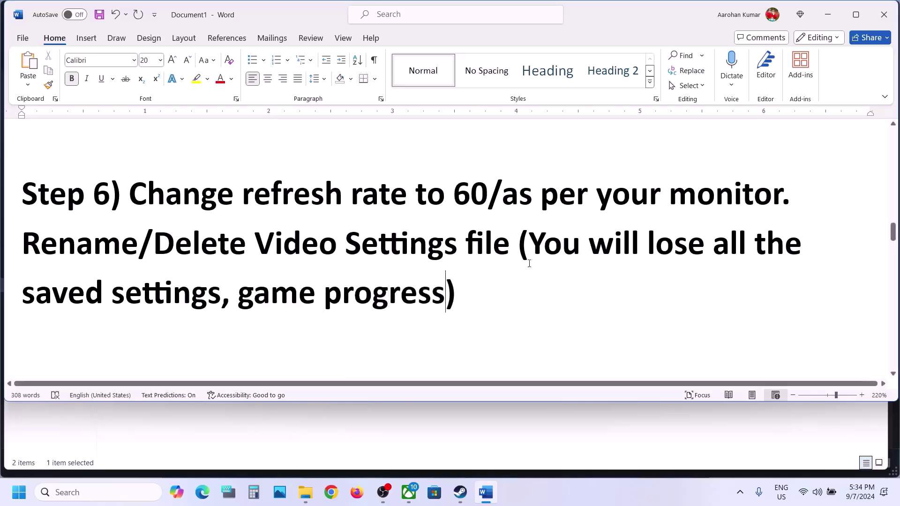
pyautogui.keyDown('shift'); pyautogui.click(574, 297); pyautogui.keyUp('shift')
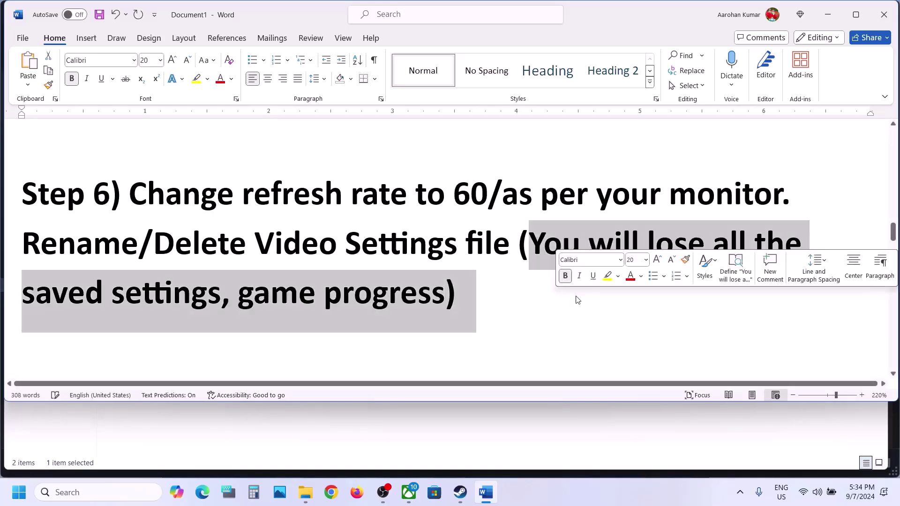
pyautogui.click(828, 14)
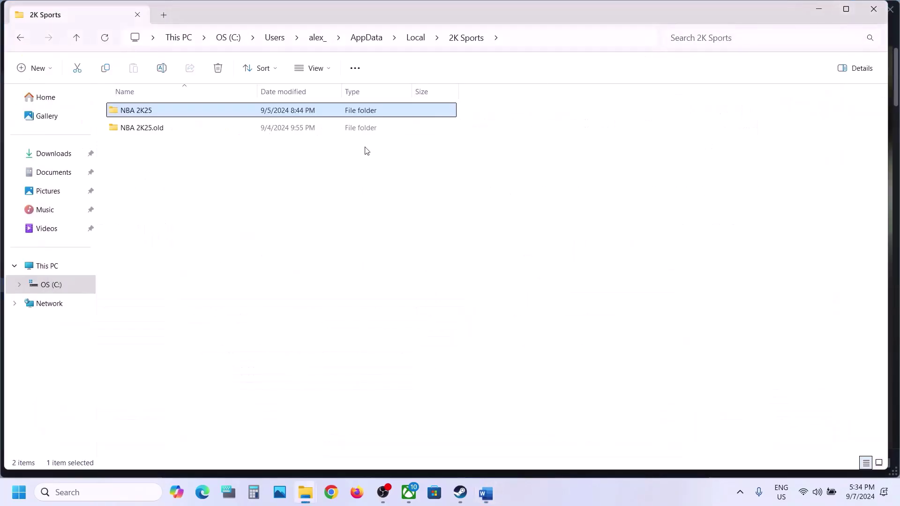
# Step: Try to rename the NBA 2K25 folder in 2K Sports to NBA 2K25.old and decline the folder merge
pyautogui.click(132, 132)
pyautogui.rightClick(146, 112)
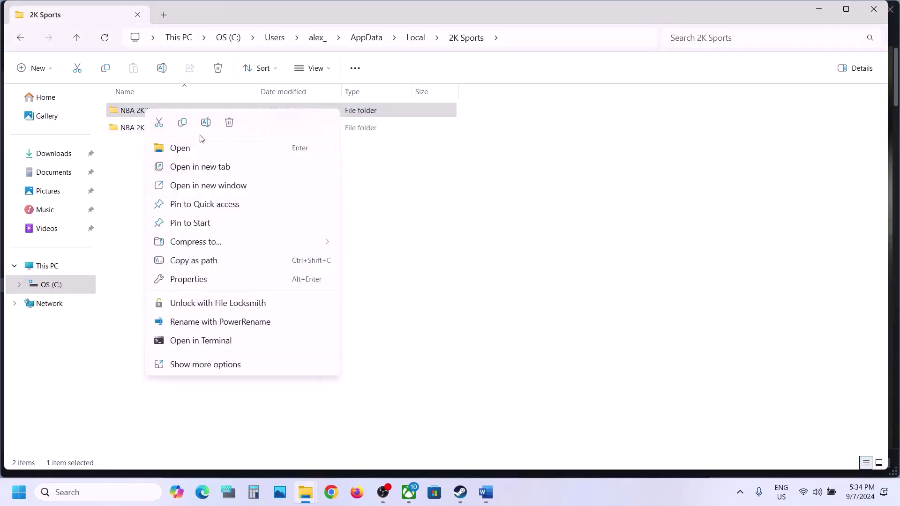
pyautogui.click(207, 122)
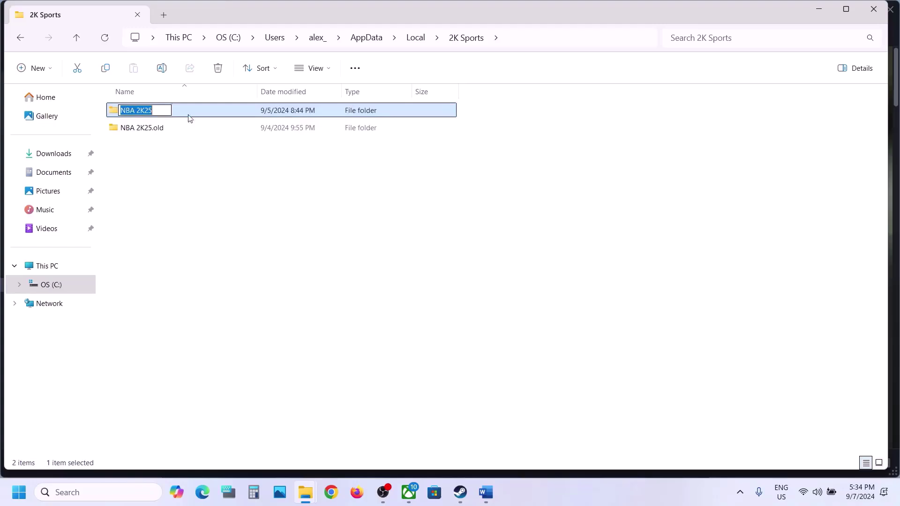
pyautogui.click(162, 108)
pyautogui.write('.o')
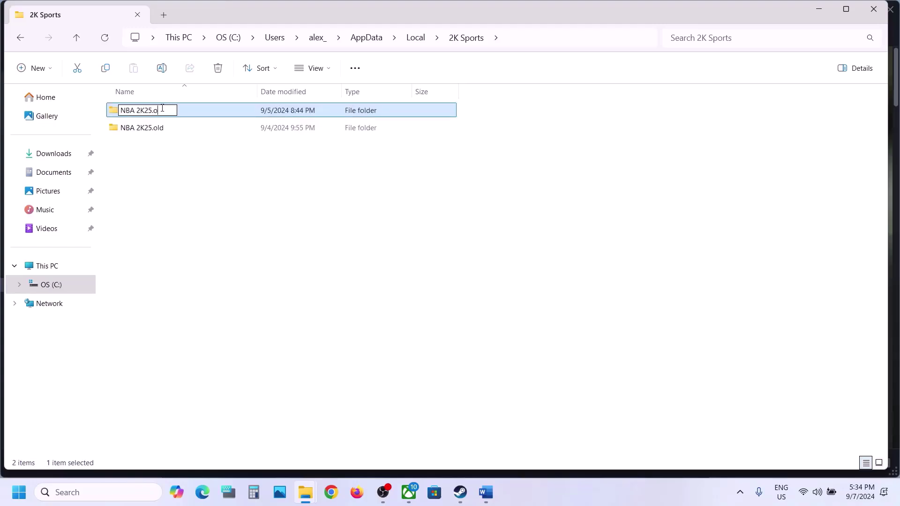
pyautogui.write('ld')
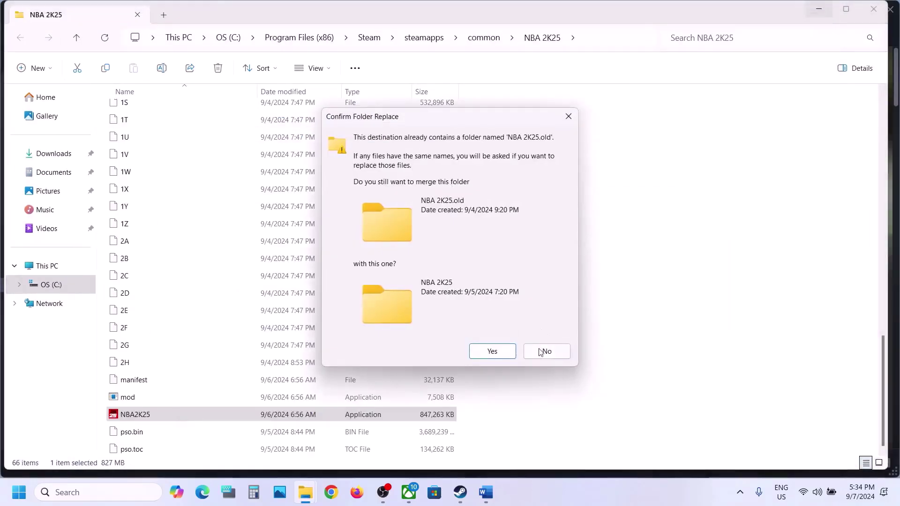
pyautogui.click(541, 352)
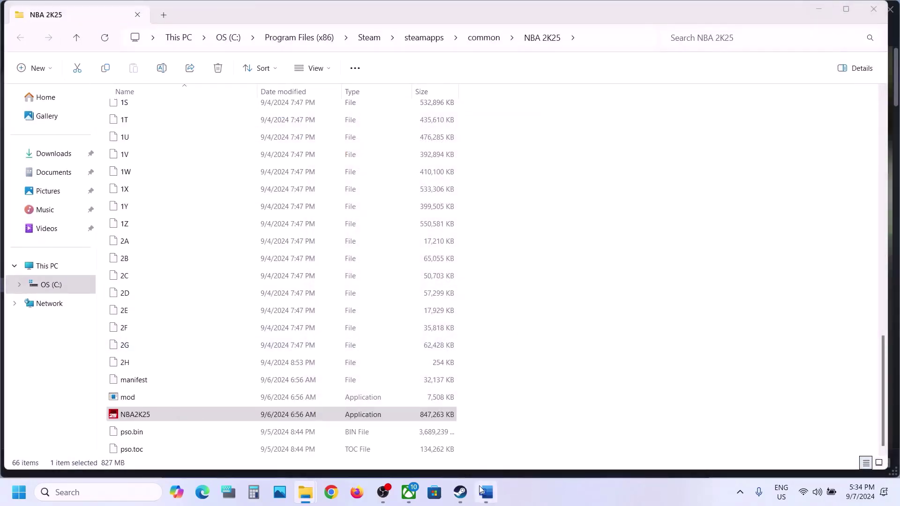
# Step: Review Step 7 in the Word notes on clean graphics driver installation, highlighting the instruction and the NVIDIA and AMD links
pyautogui.click(460, 492)
pyautogui.click(485, 491)
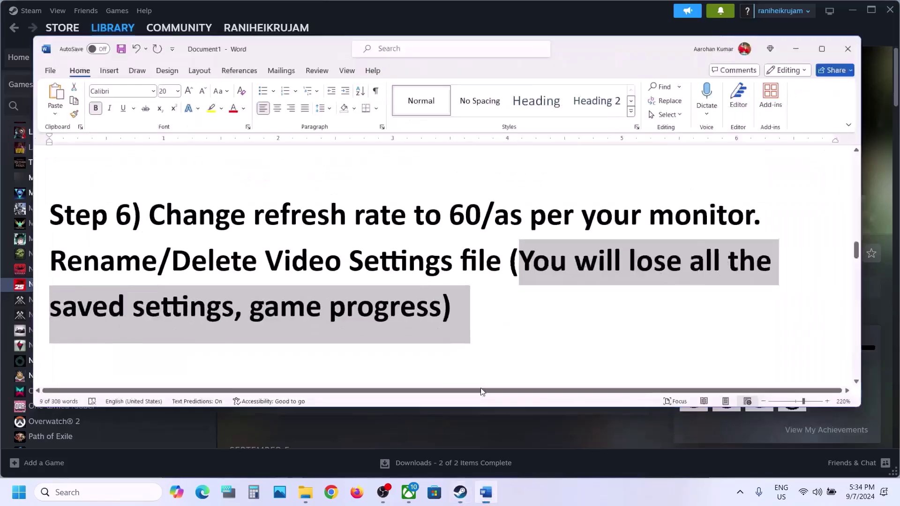
pyautogui.scroll(-3, 321, 225)
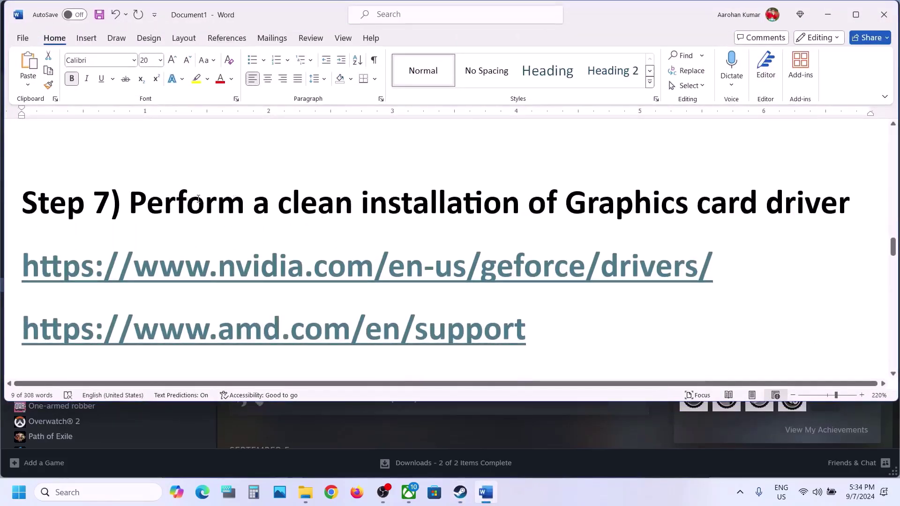
pyautogui.moveTo(198, 199); pyautogui.dragTo(694, 206)
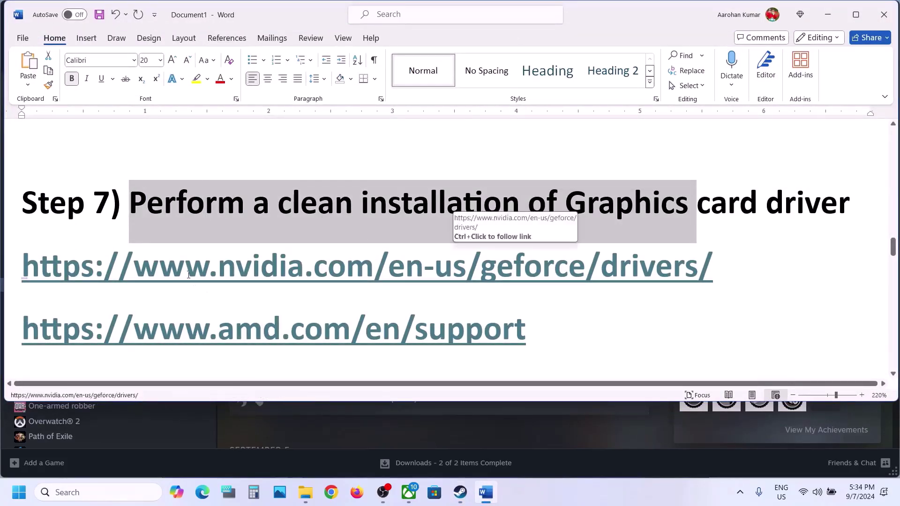
pyautogui.moveTo(188, 275); pyautogui.dragTo(448, 252)
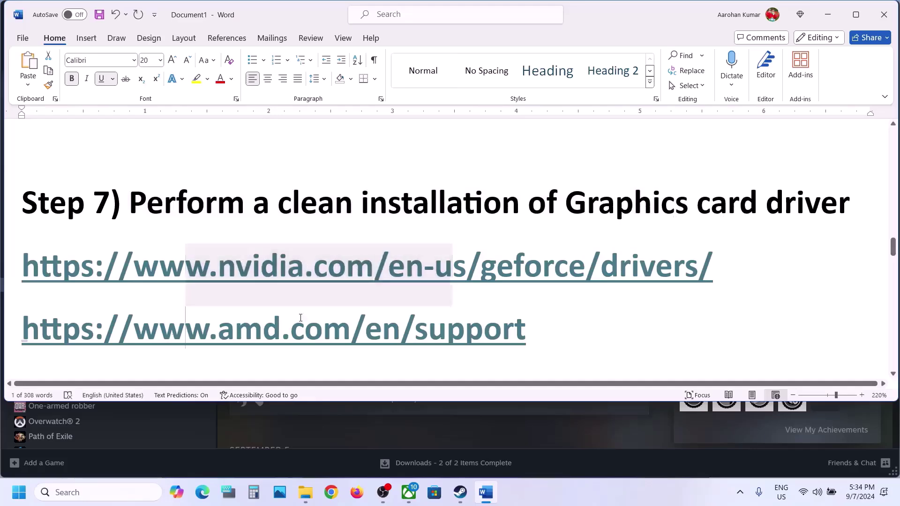
pyautogui.moveTo(300, 317); pyautogui.dragTo(446, 328)
pyautogui.click(571, 503)
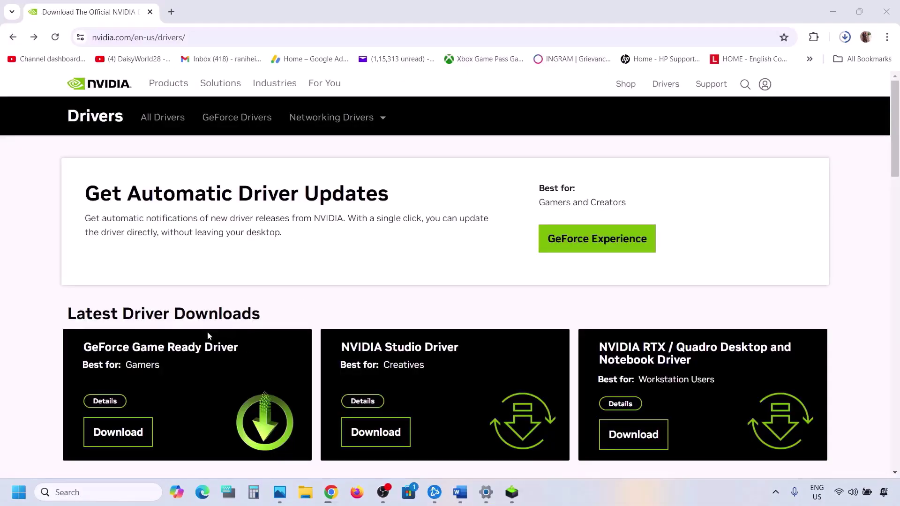
# Step: Check the product and operating system choices in NVIDIA's Manual Driver Search and find drivers for the GeForce RTX 3050 Laptop GPU on Windows 11
pyautogui.scroll(-9, 209, 335)
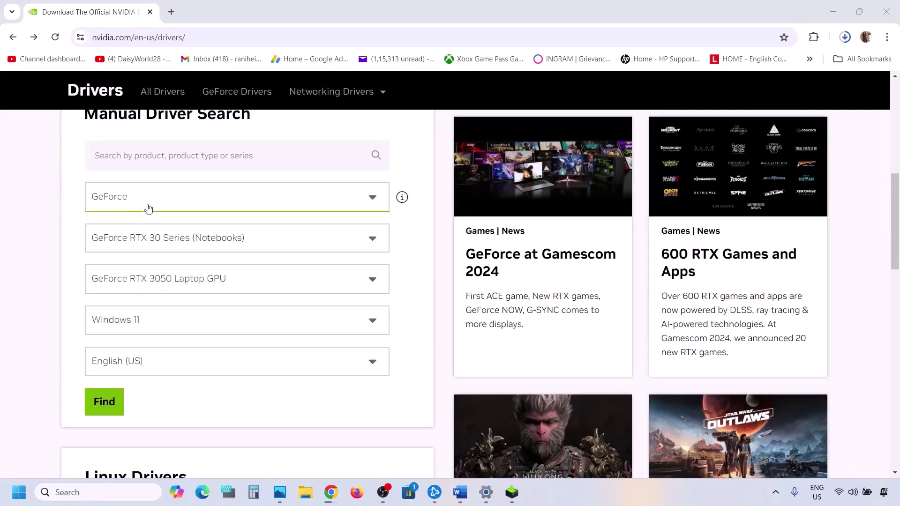
pyautogui.click(169, 248)
pyautogui.click(73, 261)
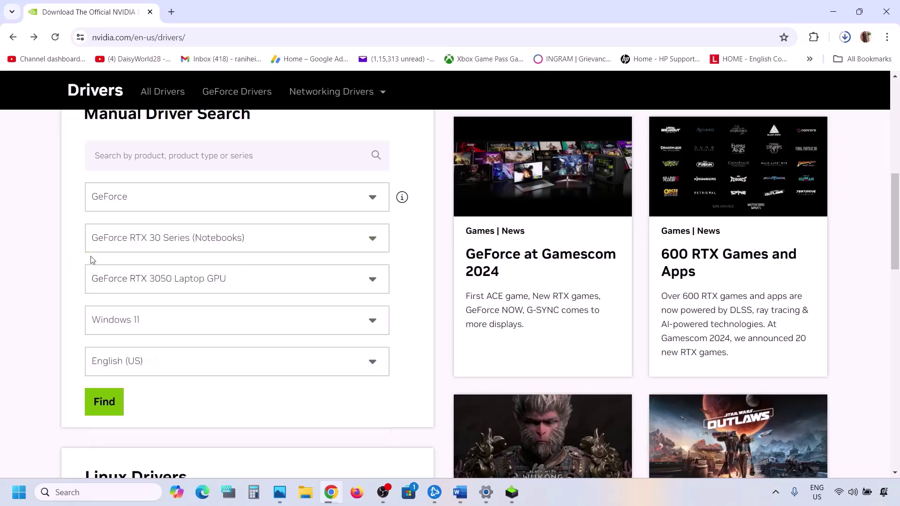
pyautogui.click(132, 330)
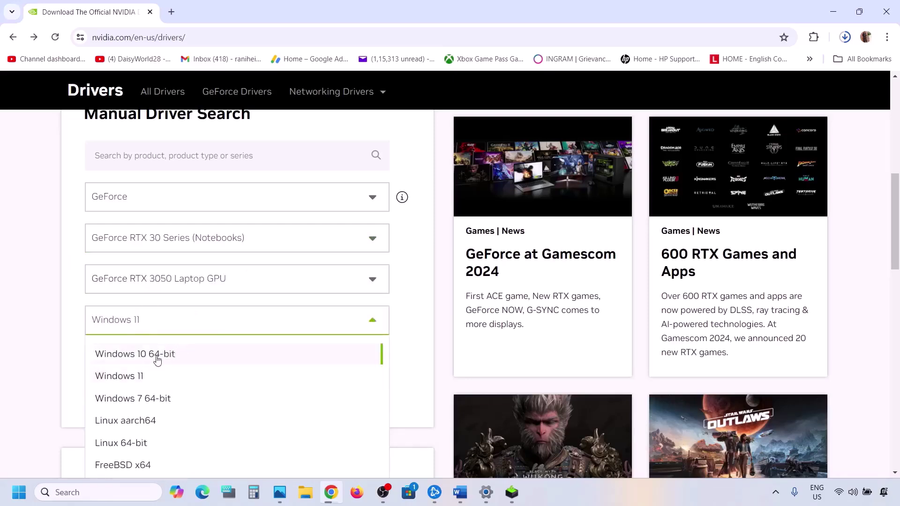
pyautogui.click(49, 305)
pyautogui.scroll(-1, 164, 334)
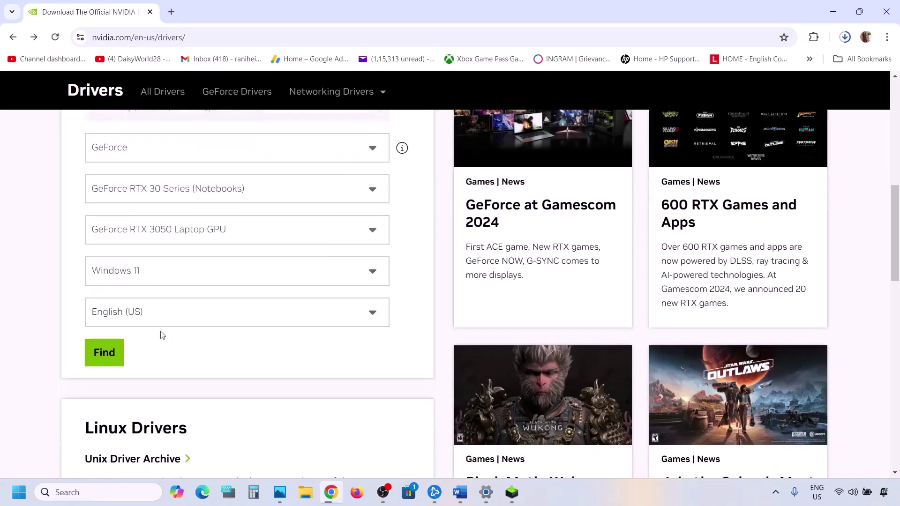
pyautogui.click(104, 353)
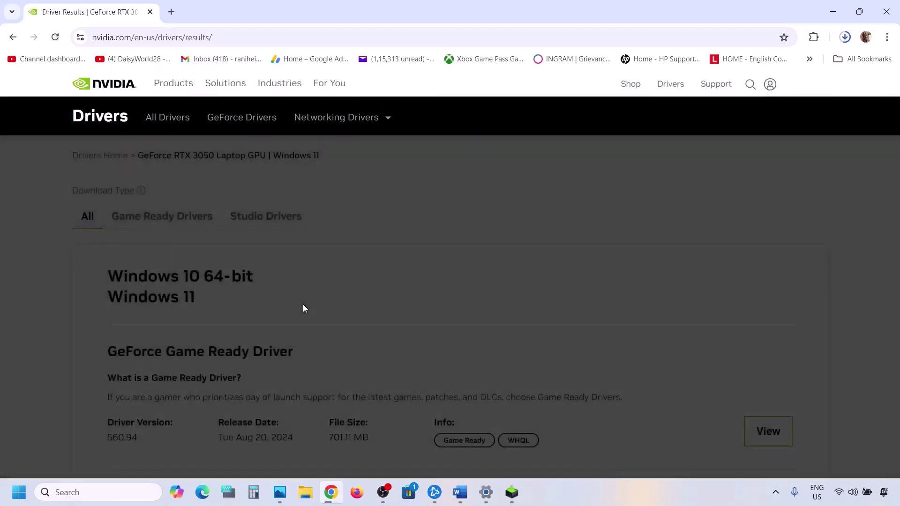
# Step: Download GeForce Game Ready Driver version 560.94 from the driver results and bring up its NVIDIA installer
pyautogui.scroll(-3, 303, 308)
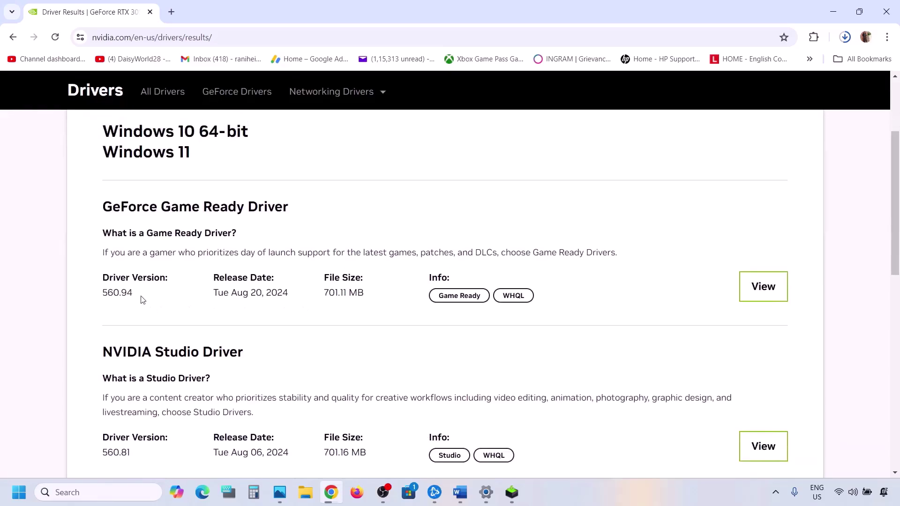
pyautogui.moveTo(108, 278); pyautogui.dragTo(163, 274)
pyautogui.moveTo(108, 294); pyautogui.dragTo(143, 295)
pyautogui.click(767, 283)
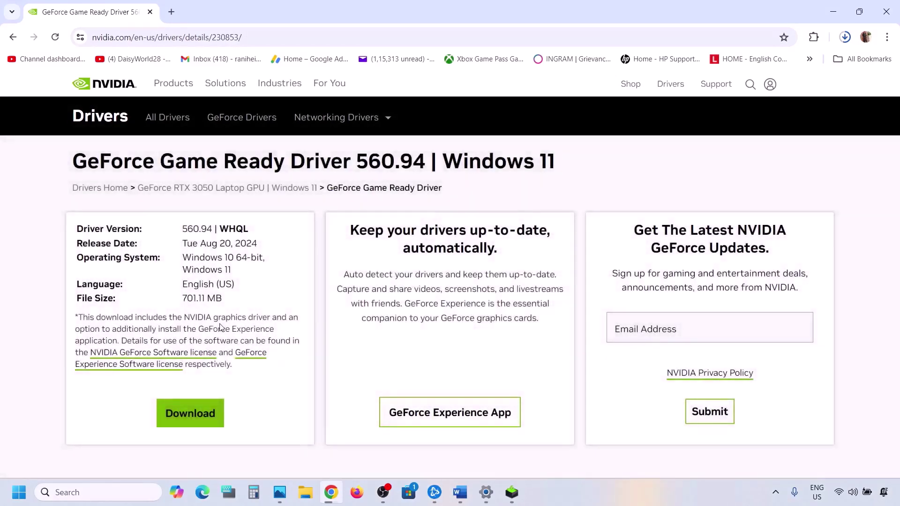
pyautogui.click(189, 415)
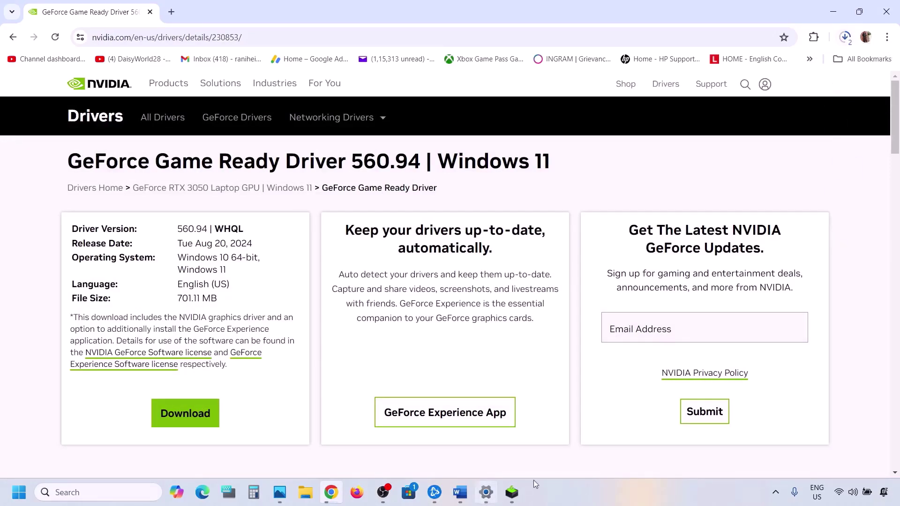
pyautogui.click(513, 499)
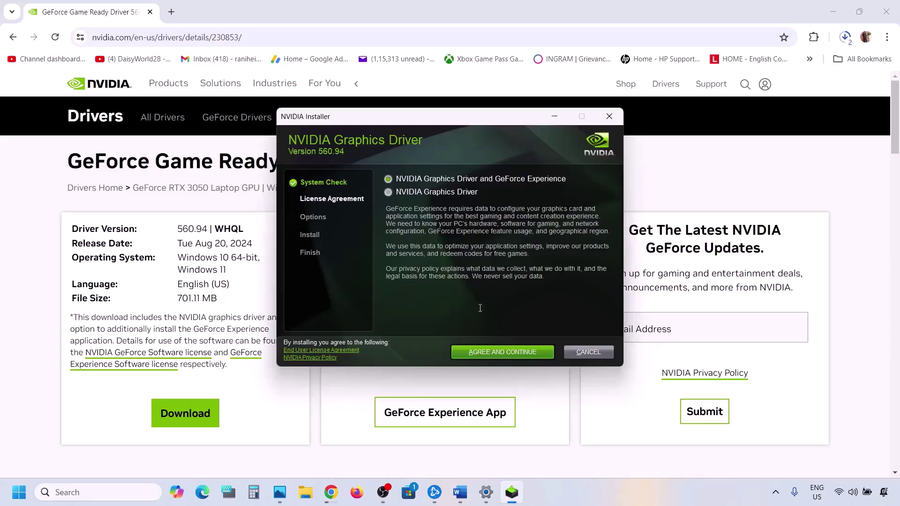
# Step: Start a Custom (Advanced) installation of the NVIDIA graphics driver with GeForce Experience, using the clean installation option
pyautogui.click(503, 349)
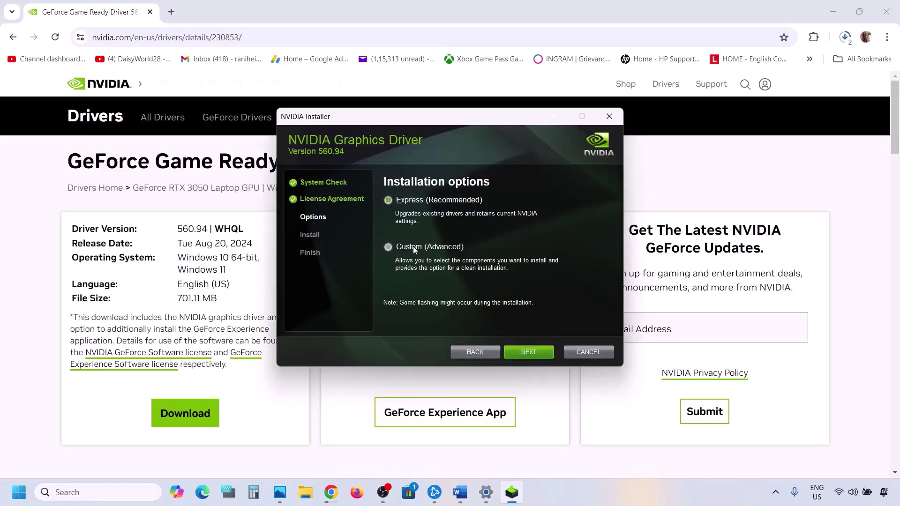
pyautogui.click(411, 249)
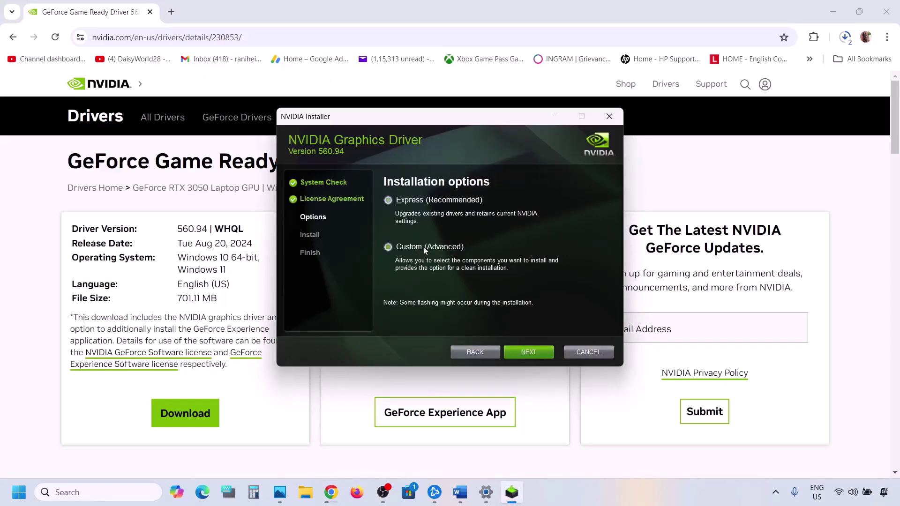
pyautogui.click(520, 353)
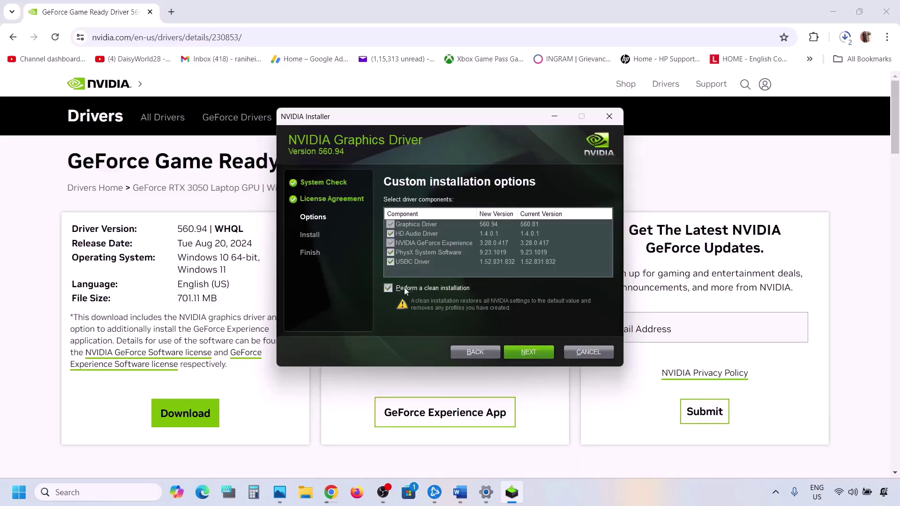
pyautogui.click(531, 353)
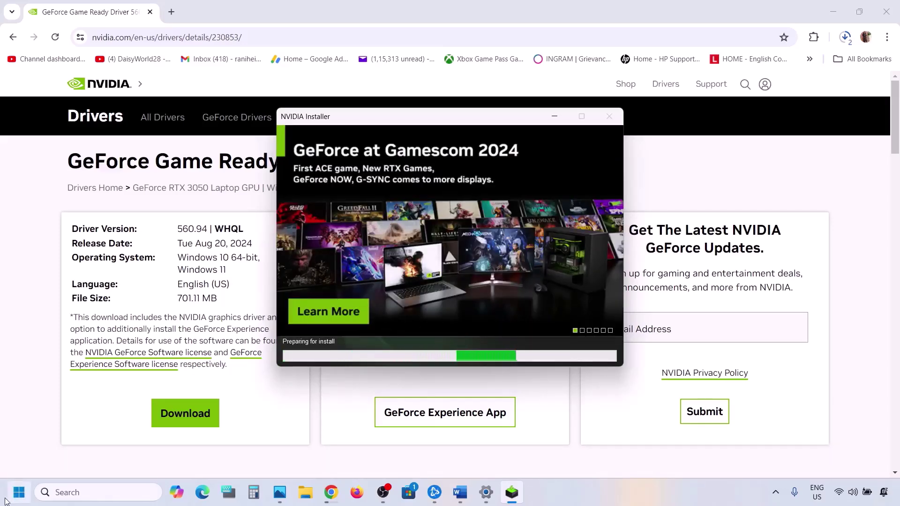
# Step: Check the Restart choice among the Windows power options, then dismiss them without restarting
pyautogui.click(19, 492)
pyautogui.click(339, 453)
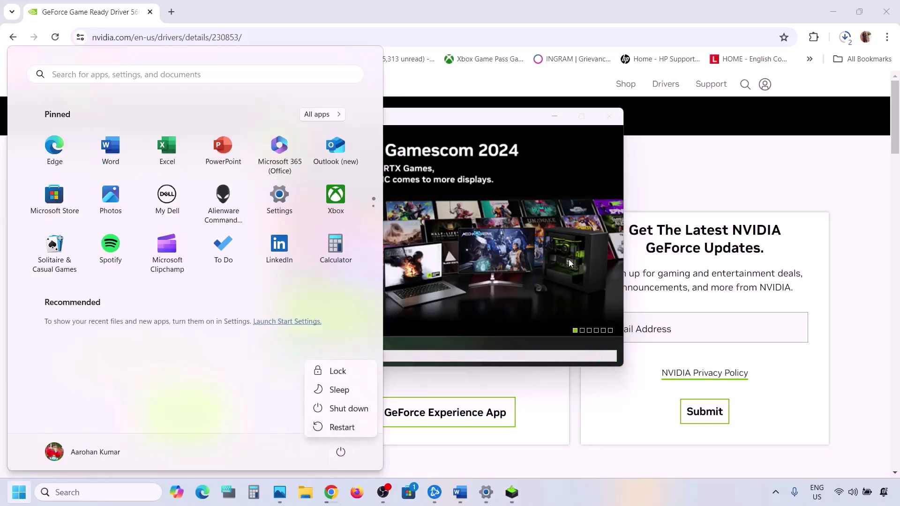
pyautogui.click(341, 452)
pyautogui.click(570, 264)
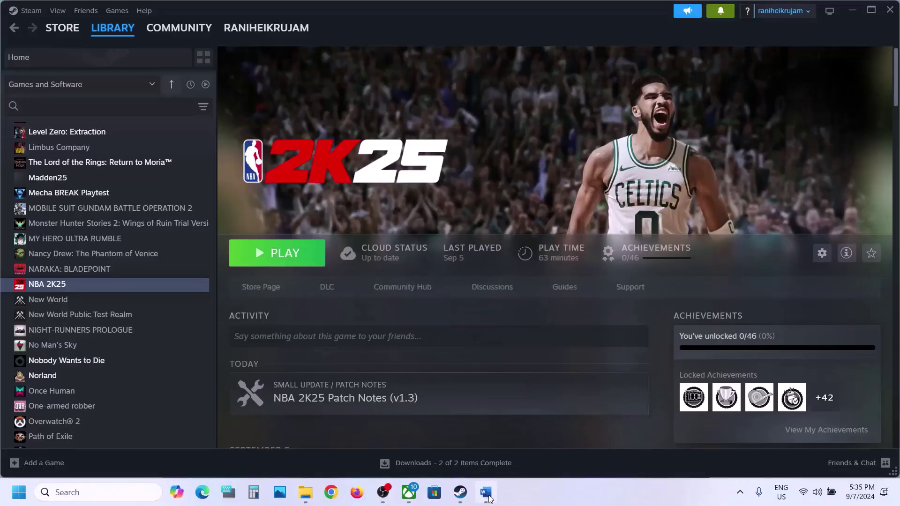
# Step: Switch to the Word notes and review Step 8 on running the game on the dedicated graphics card
pyautogui.click(485, 492)
pyautogui.scroll(-5, 325, 249)
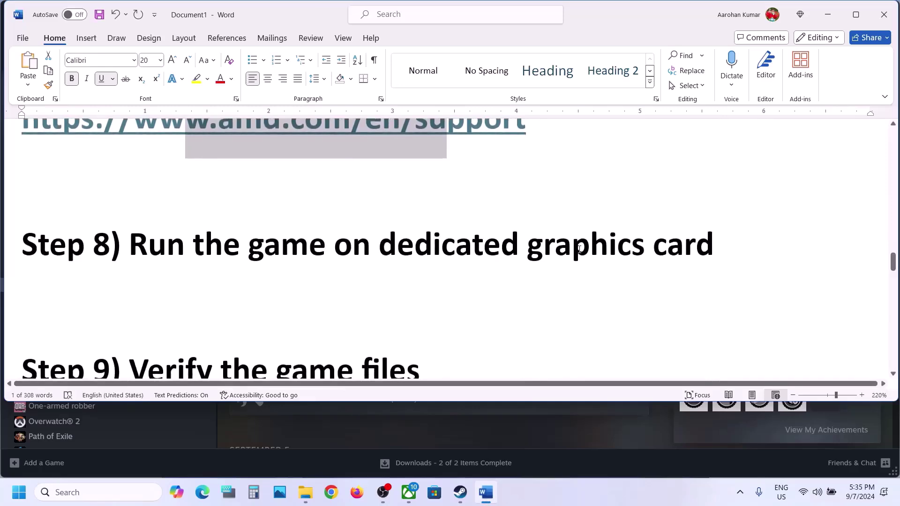
pyautogui.doubleClick(580, 248)
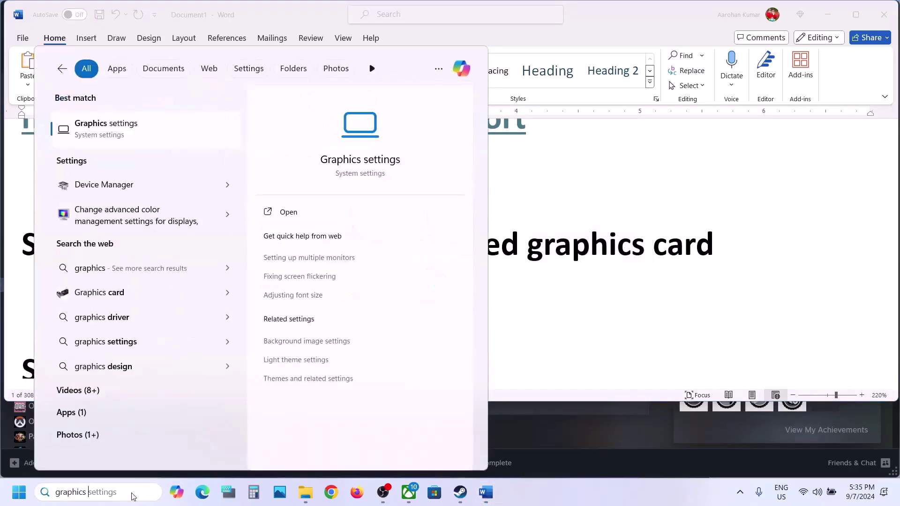
# Step: In Windows Graphics settings, add the NBA2K25 application from Steam's common\NBA 2K25 folder as a desktop app
pyautogui.press('Return')
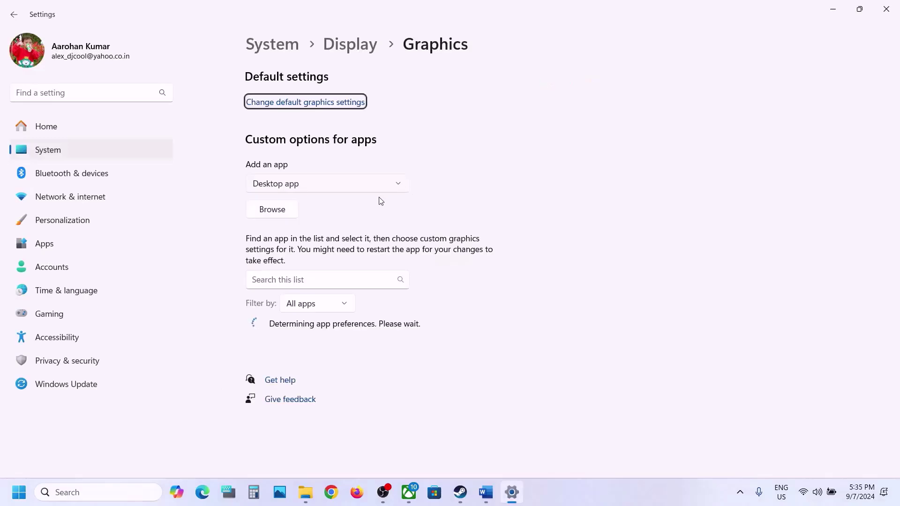
pyautogui.click(279, 216)
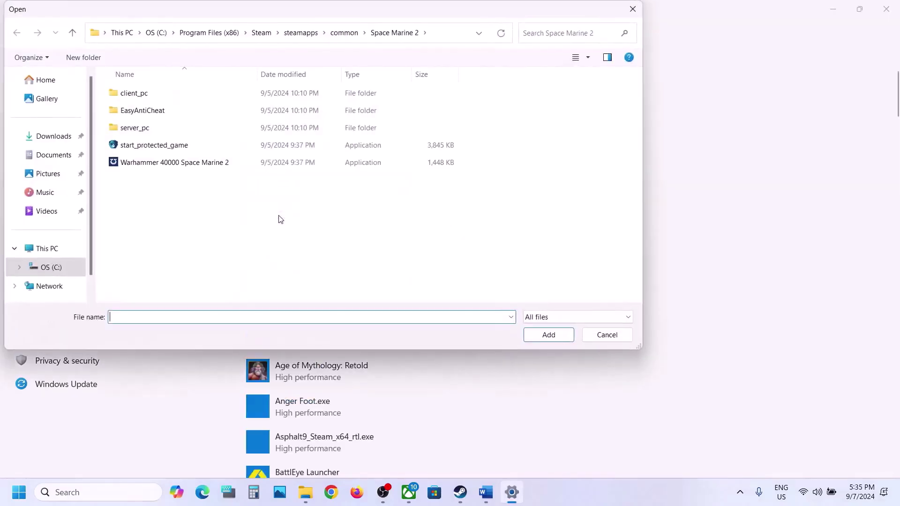
pyautogui.click(342, 33)
pyautogui.doubleClick(156, 141)
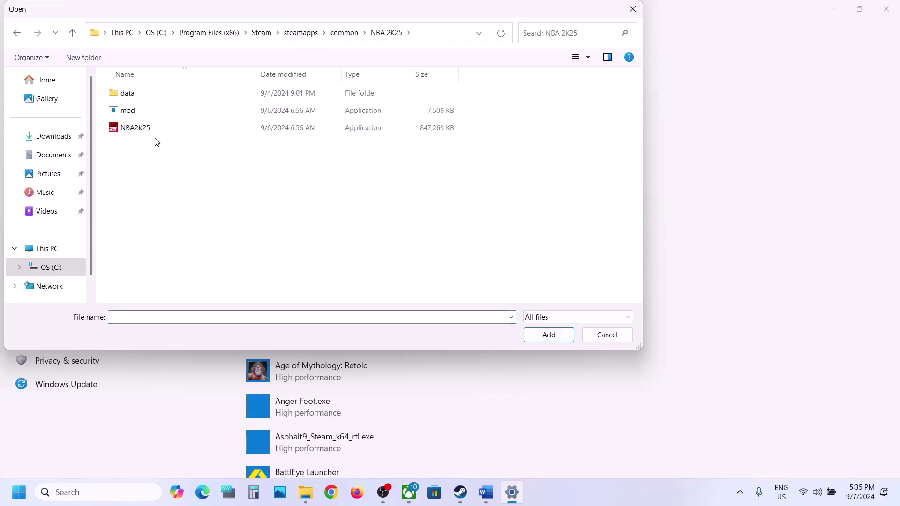
pyautogui.click(170, 127)
pyautogui.click(548, 334)
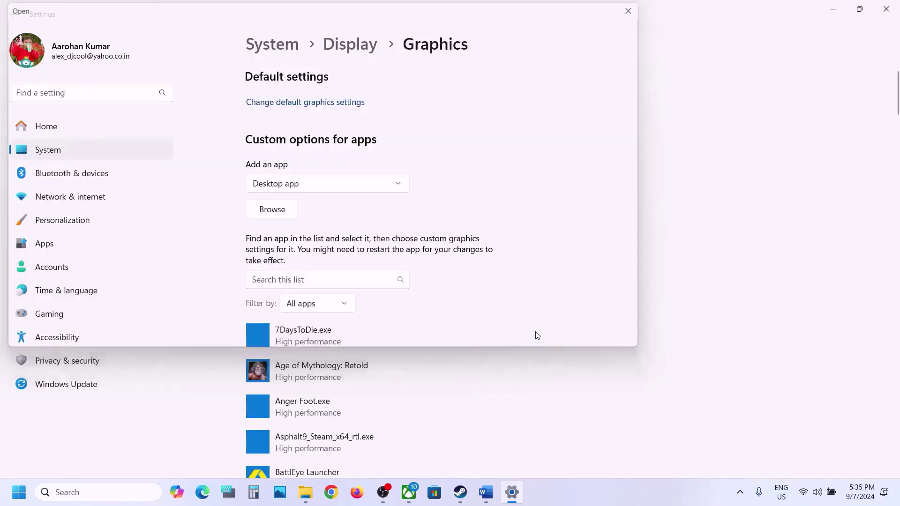
# Step: Save NBA2K25's graphics preference as High performance in the custom app list and close Settings
pyautogui.scroll(-20, 383, 325)
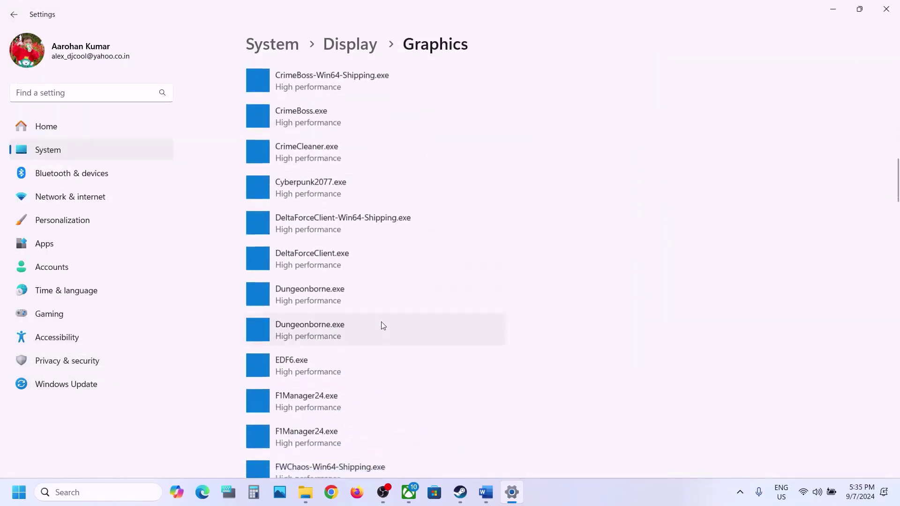
pyautogui.scroll(-3, 383, 324)
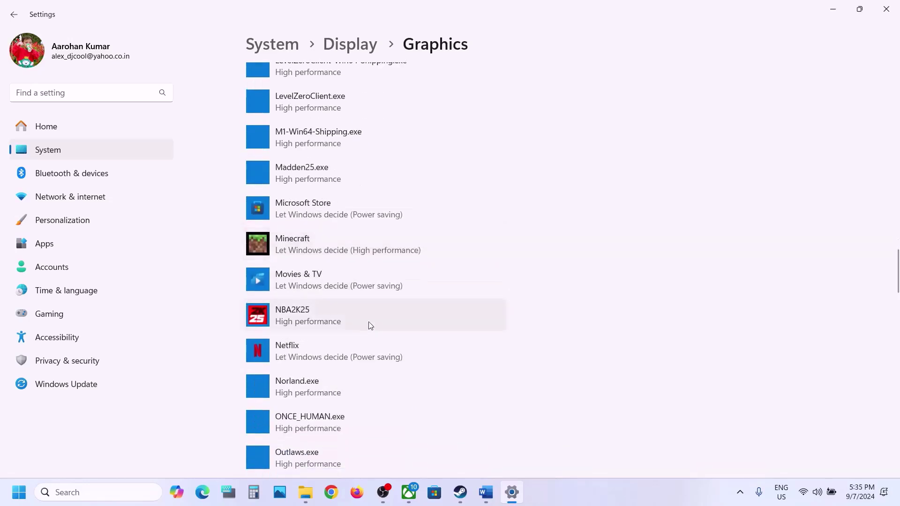
pyautogui.click(323, 325)
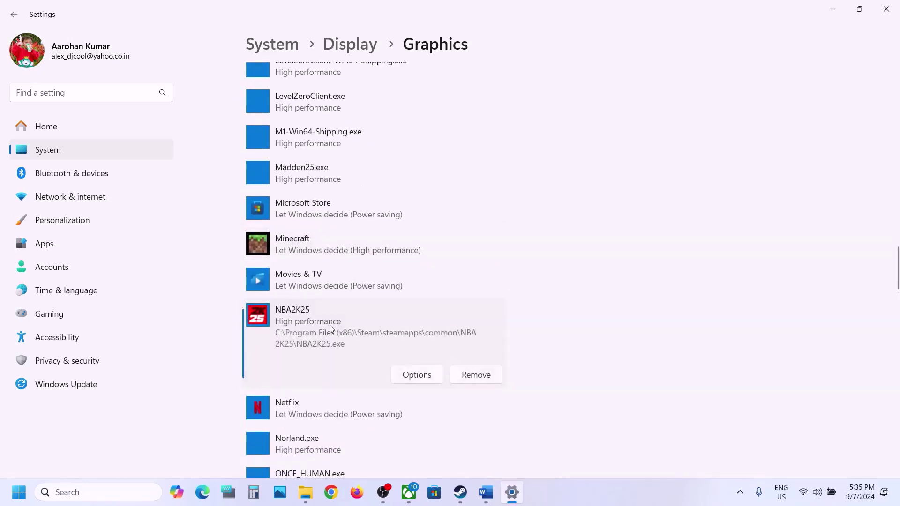
pyautogui.click(416, 375)
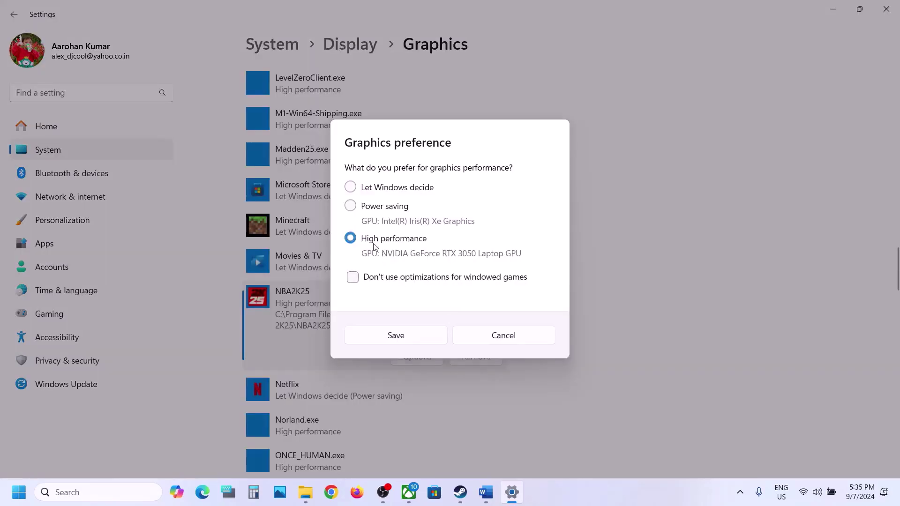
pyautogui.click(406, 334)
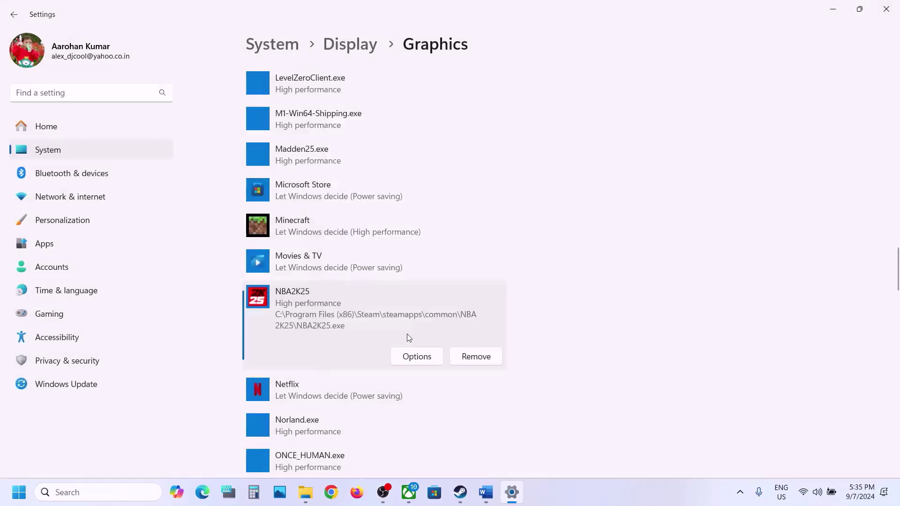
pyautogui.click(885, 9)
# Step: Highlight Step 9 in the Word notes and run Steam's integrity check on NBA 2K25's game files
pyautogui.scroll(-3, 363, 287)
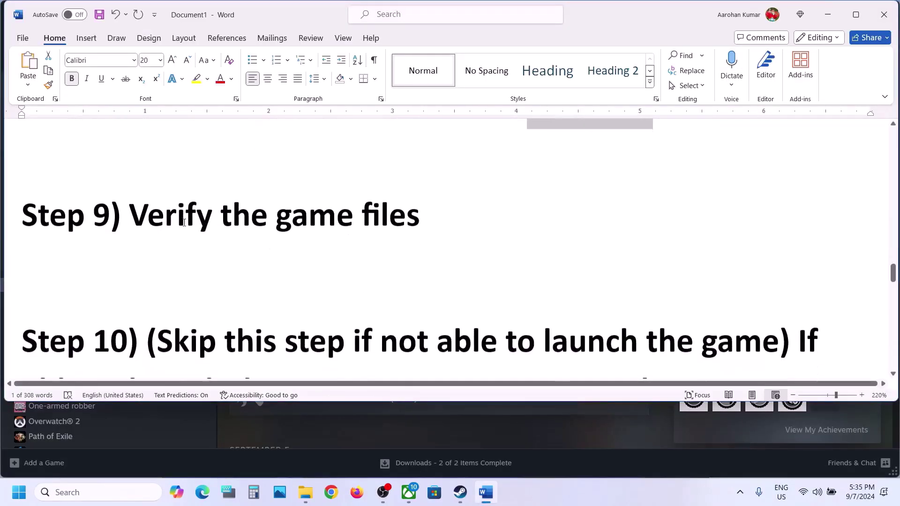
pyautogui.moveTo(180, 221); pyautogui.dragTo(419, 219)
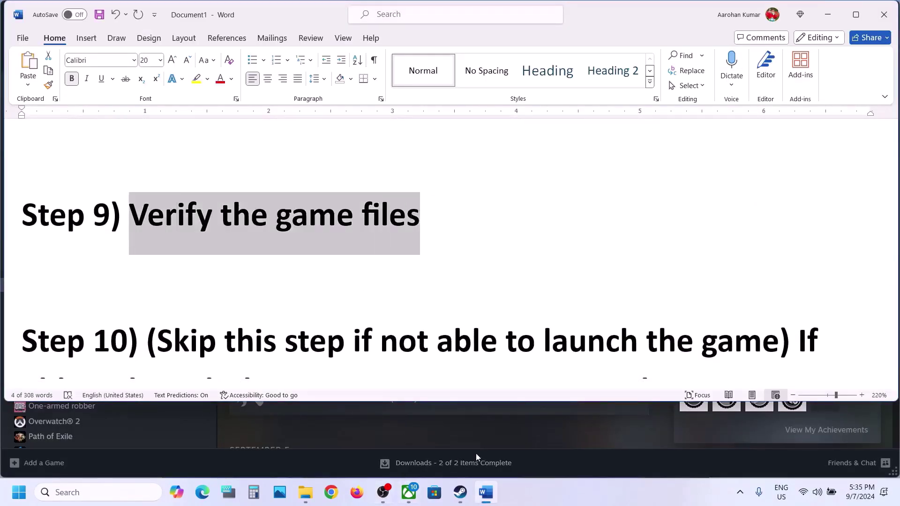
pyautogui.click(460, 492)
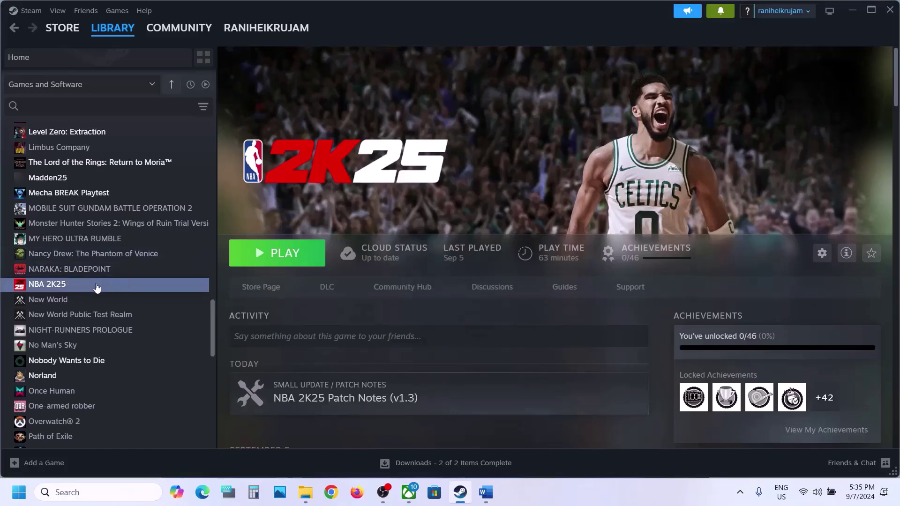
pyautogui.rightClick(97, 287)
pyautogui.moveTo(123, 354)
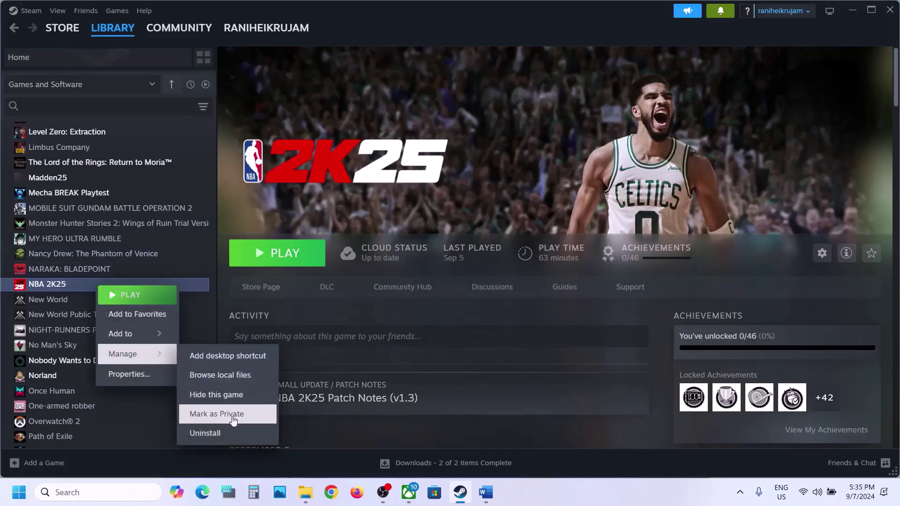
pyautogui.click(135, 379)
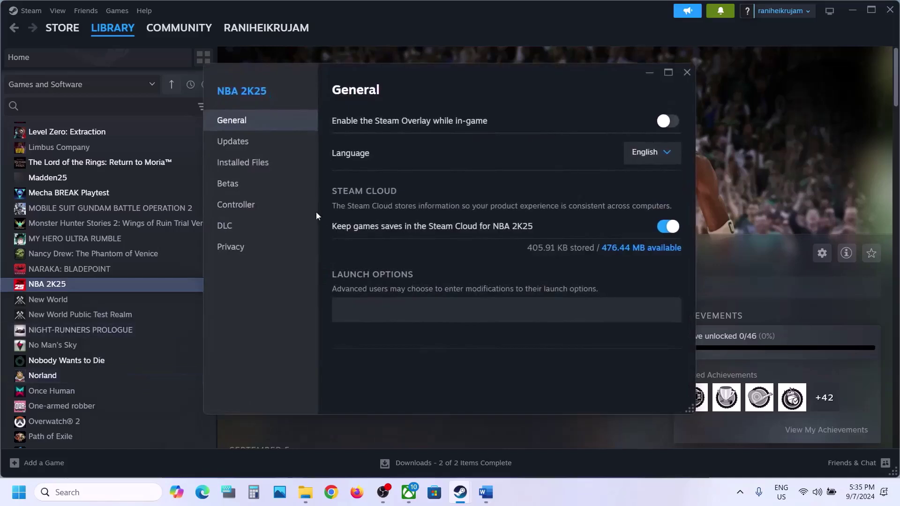
pyautogui.click(260, 173)
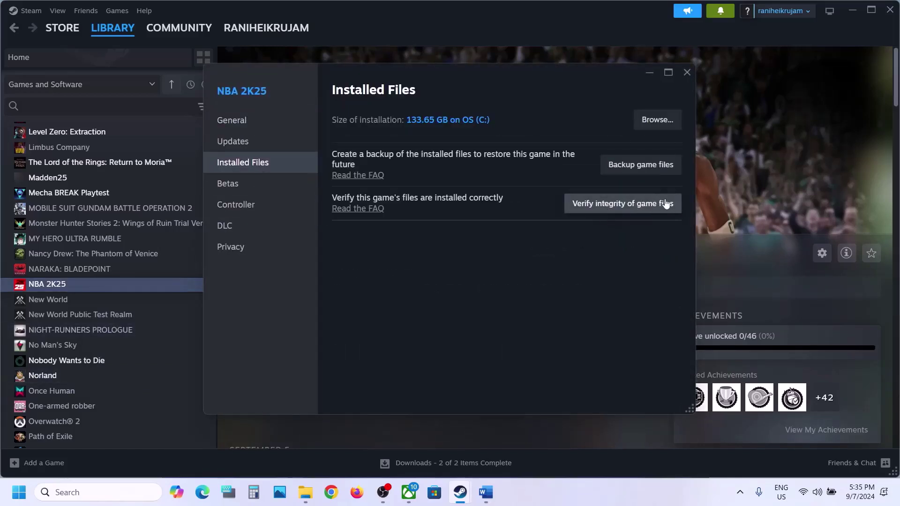
pyautogui.click(610, 210)
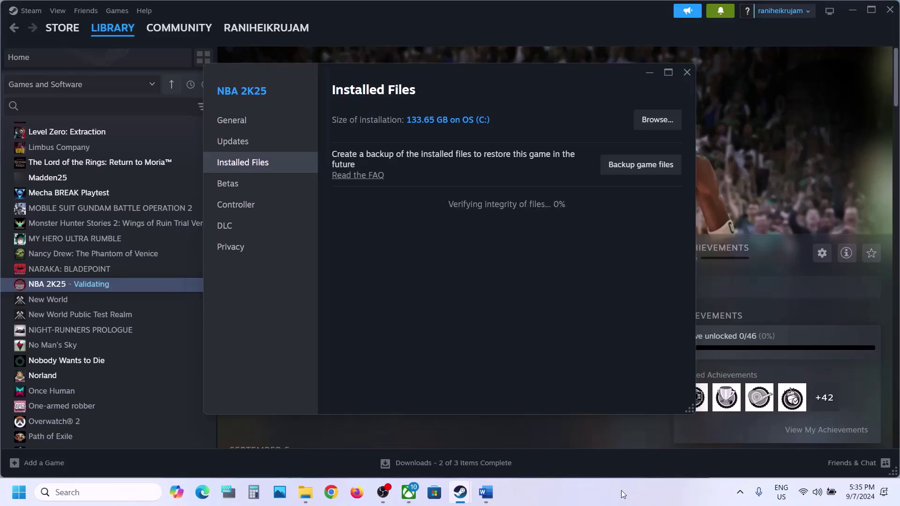
pyautogui.press('Escape')
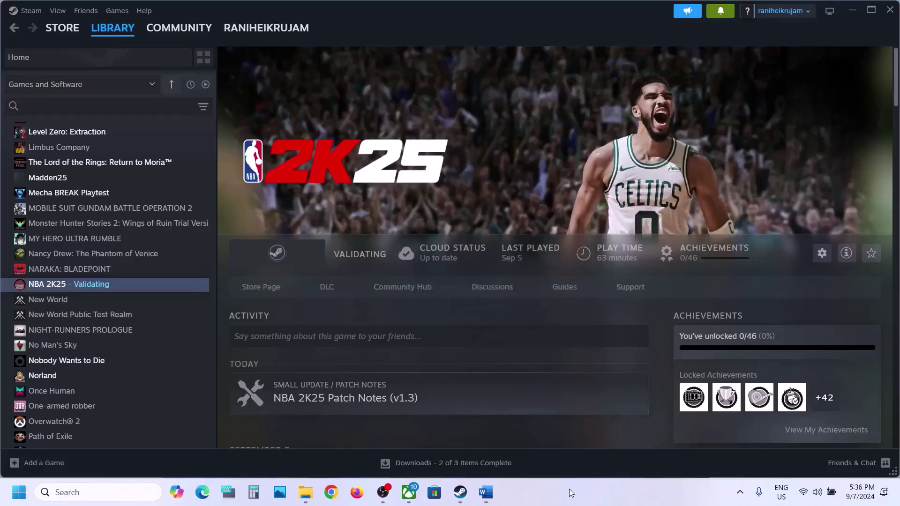
# Step: Review Step 10 in the Word notes, highlighting the skip condition and the V Sync, windowed mode and graphics advice
pyautogui.click(485, 493)
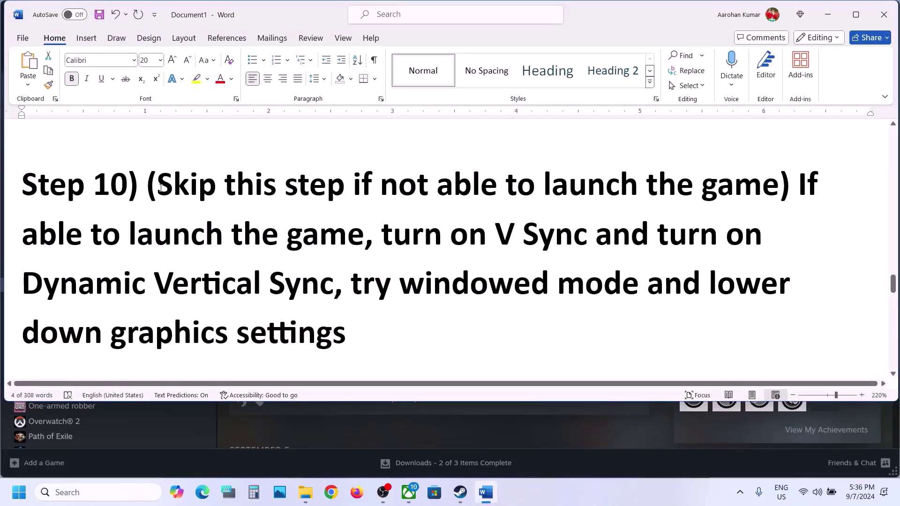
pyautogui.moveTo(158, 184); pyautogui.dragTo(738, 172)
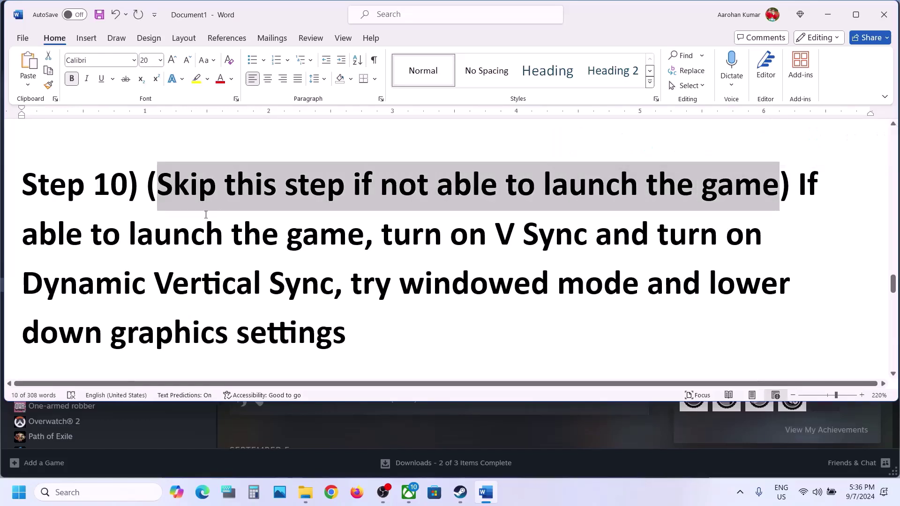
pyautogui.moveTo(130, 234); pyautogui.dragTo(374, 345)
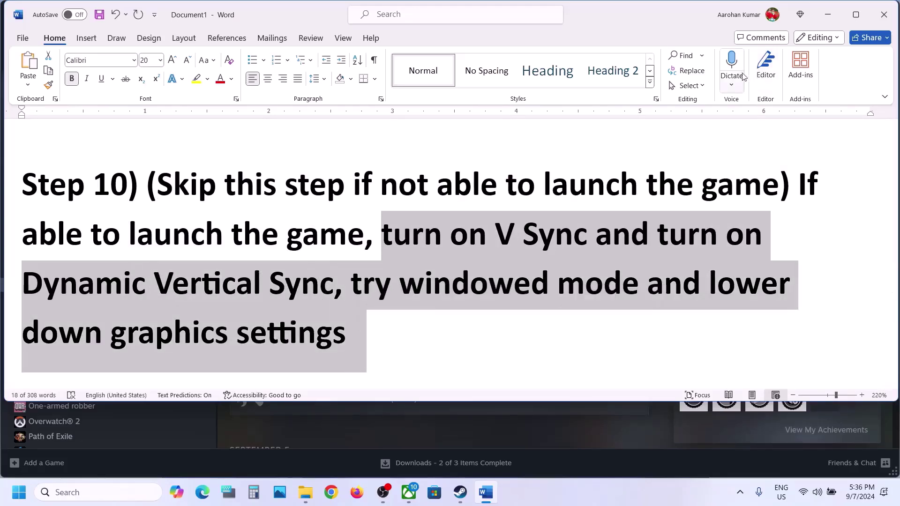
pyautogui.click(827, 15)
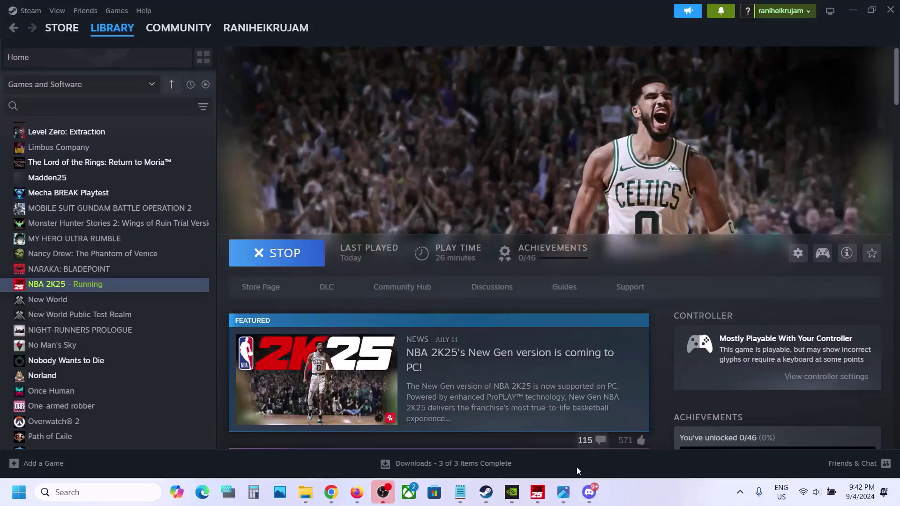
# Step: Switch to the running NBA 2K25 game and bring up Video Settings from its Features section
pyautogui.click(537, 498)
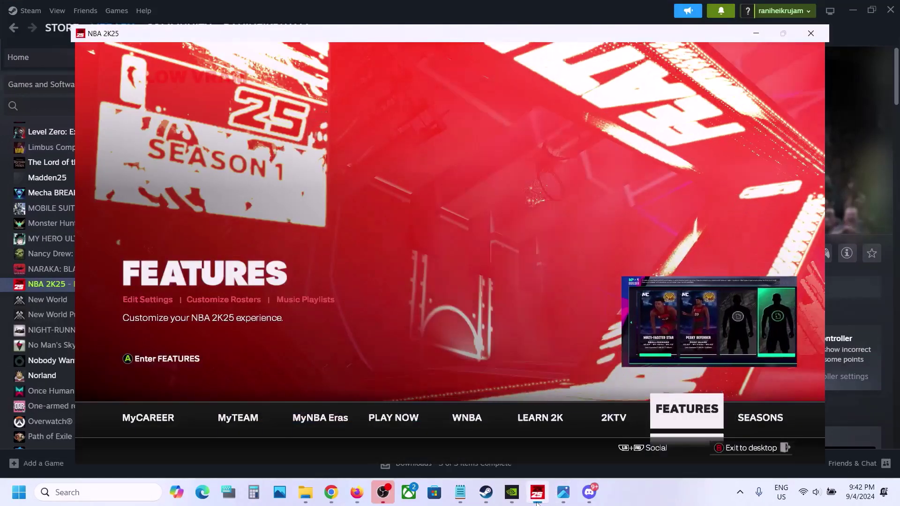
pyautogui.press('Left')
pyautogui.press('Right')
pyautogui.press('Return')
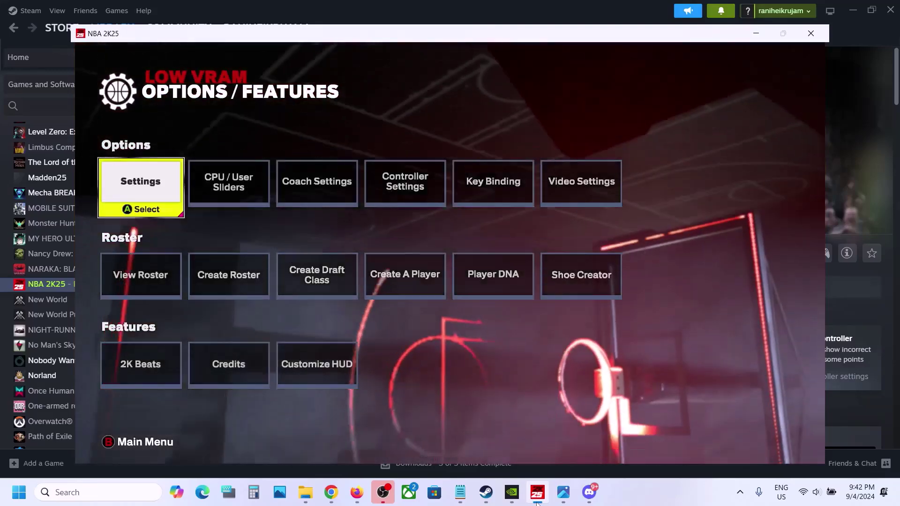
pyautogui.press('Right')
pyautogui.press('Right')
pyautogui.press('Right')
pyautogui.press('Right')
pyautogui.press('Right')
pyautogui.press('Return')
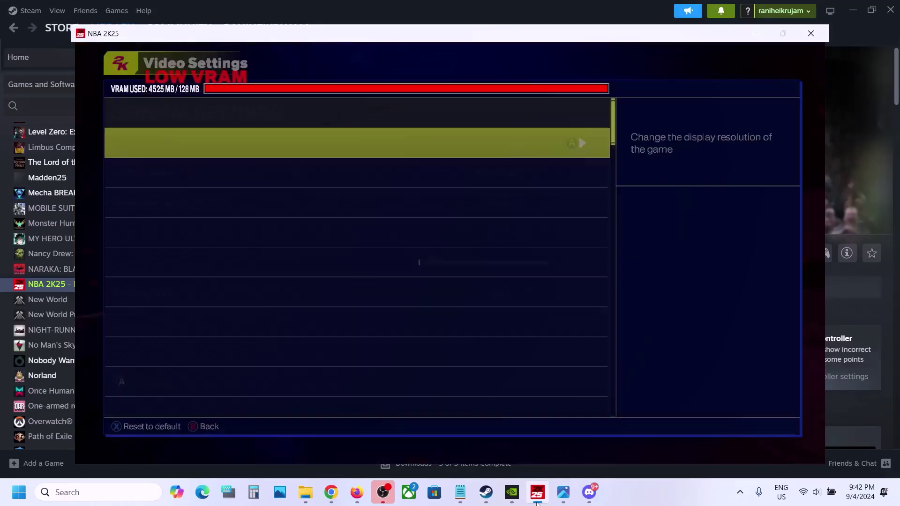
# Step: Select Windowed as the game's Window Mode and bring up the Display Resolution choices
pyautogui.press('Down')
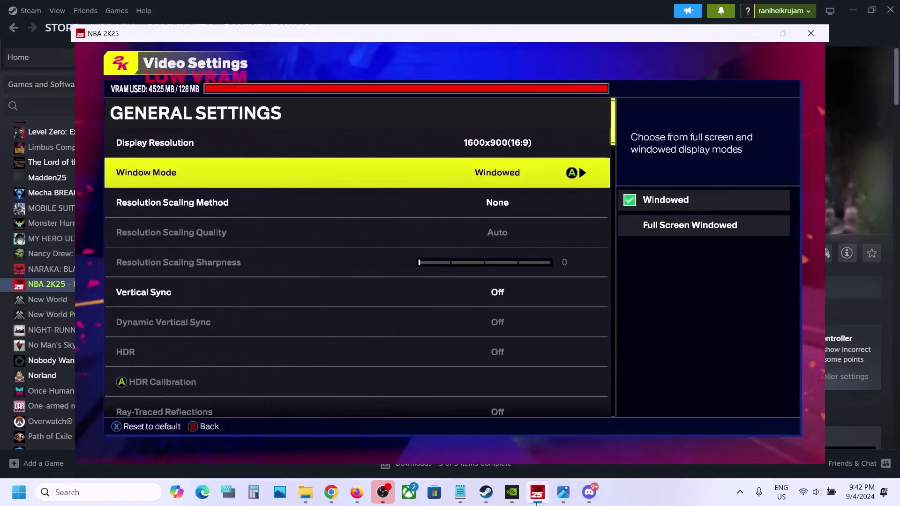
pyautogui.press('Return')
pyautogui.press('Down')
pyautogui.press('Up')
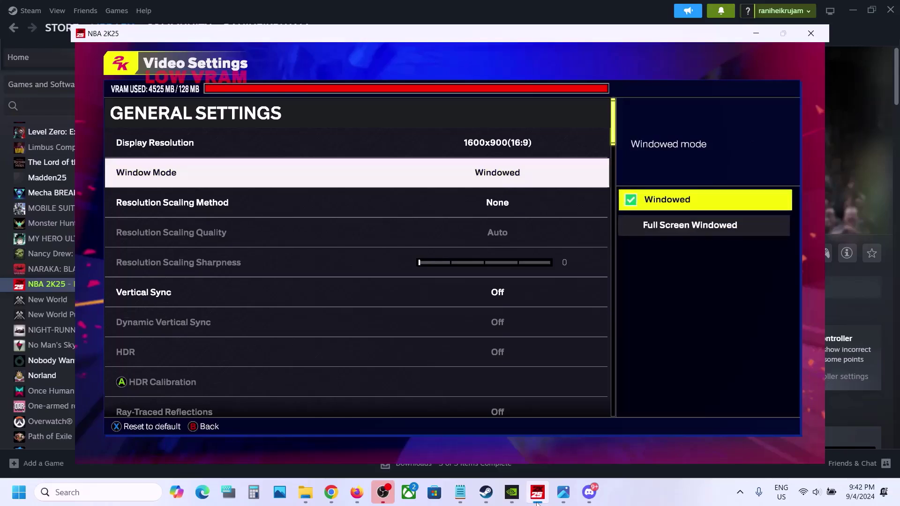
pyautogui.press('Return')
pyautogui.press('Up')
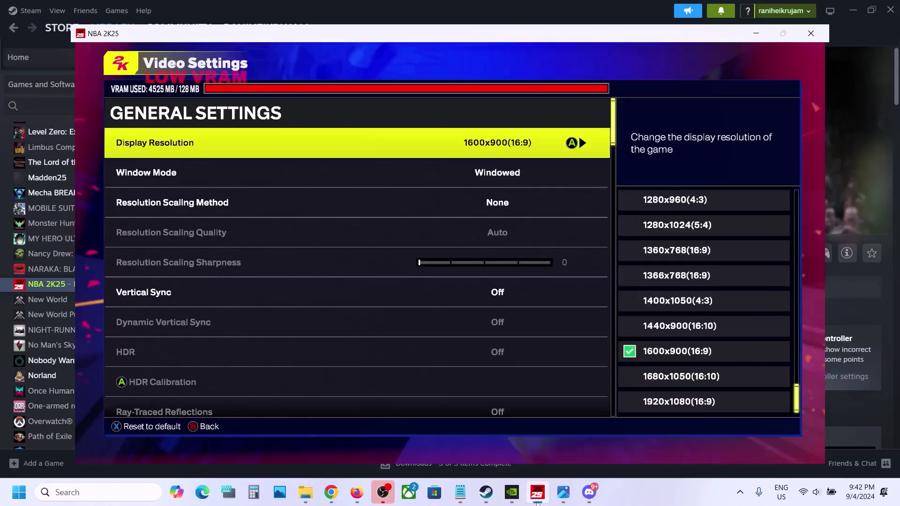
# Step: Look through the Display Resolution choices up to 1920x1080 and select 1600x900(16:9)
pyautogui.press('Return')
pyautogui.press('Down')
pyautogui.press('Down')
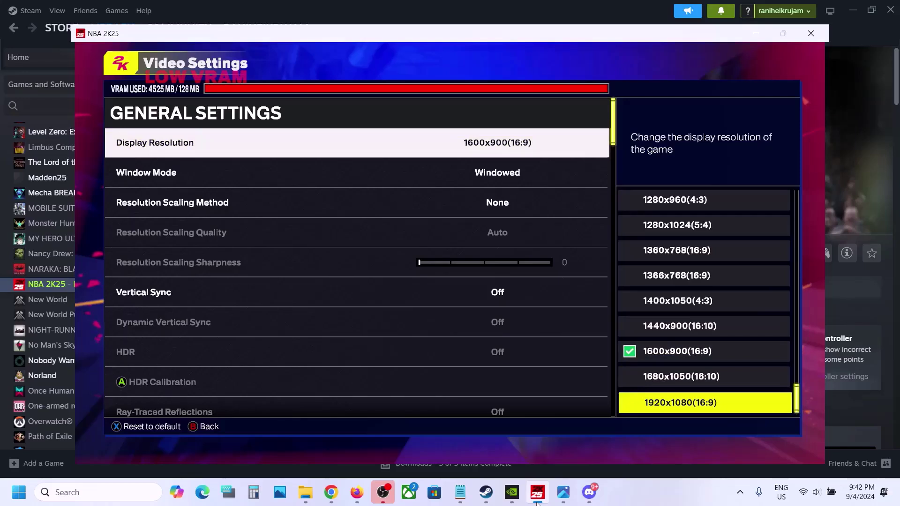
pyautogui.press('Up')
pyautogui.press('Up')
pyautogui.press('Return')
# Step: Set the Resolution Scaling Method to AMD FSR 2 and bring up the Resolution Scaling Quality presets
pyautogui.press('Down')
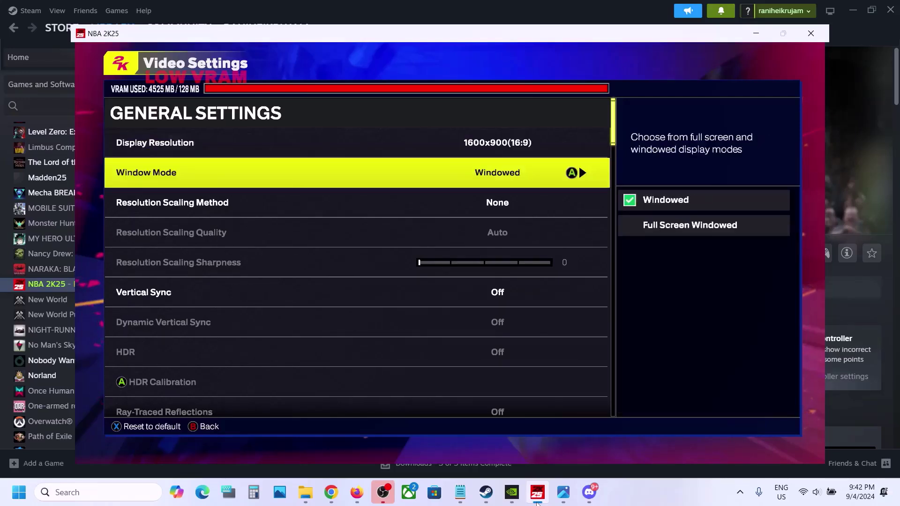
pyautogui.press('Down')
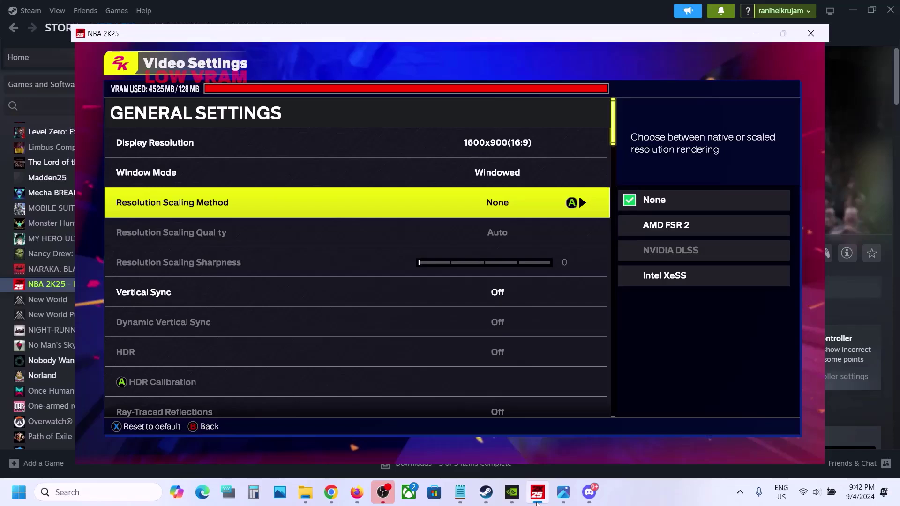
pyautogui.press('Return')
pyautogui.press('Down')
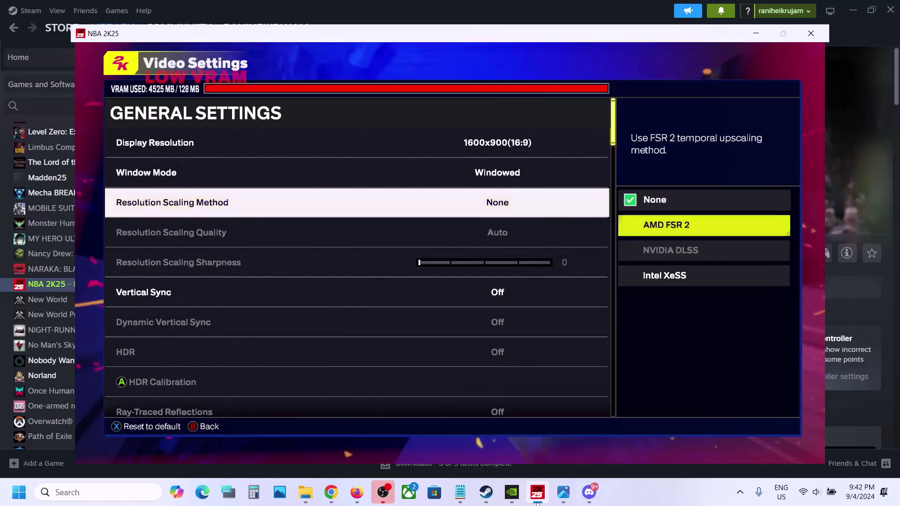
pyautogui.press('Down')
pyautogui.press('Up')
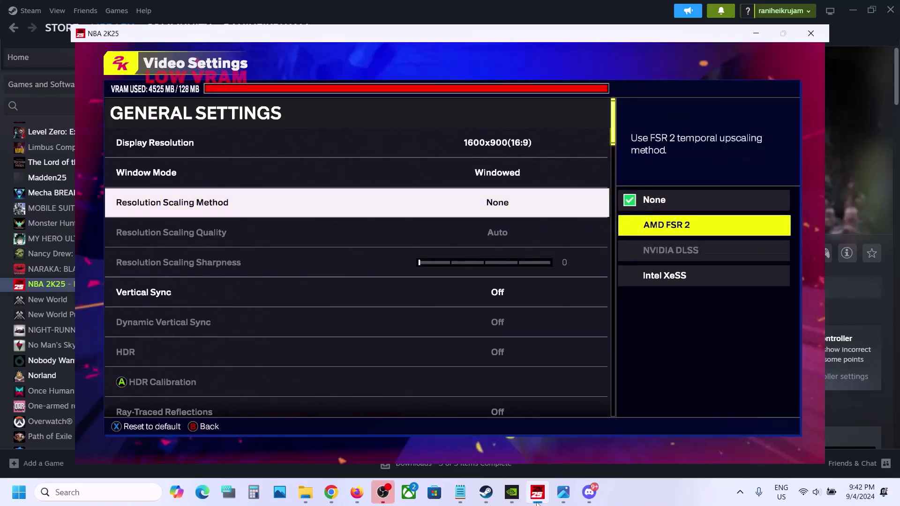
pyautogui.press('Return')
pyautogui.press('Down')
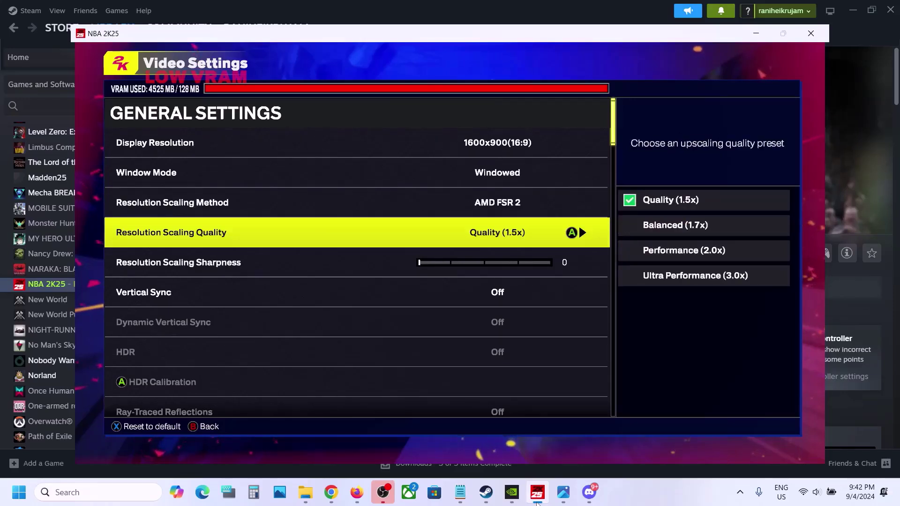
# Step: Return the Resolution Scaling Method to None
pyautogui.press('Up')
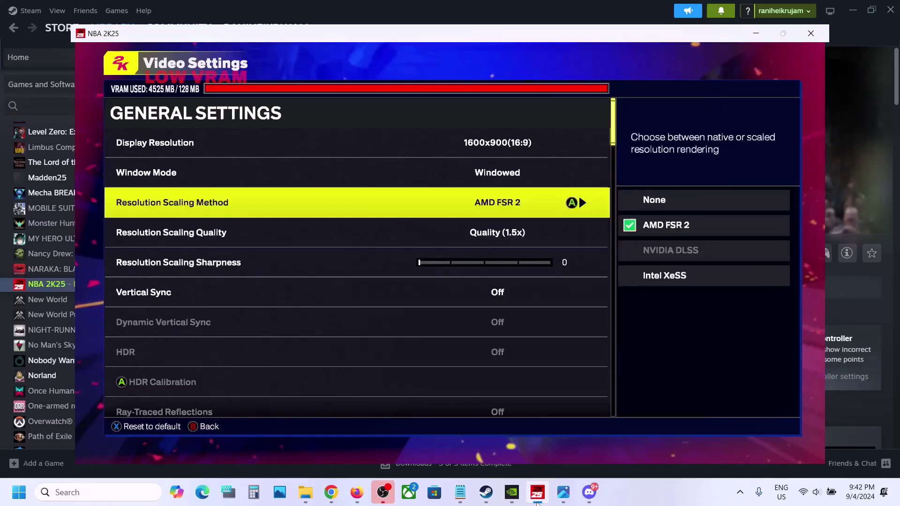
pyautogui.press('Return')
pyautogui.press('Up')
pyautogui.press('Return')
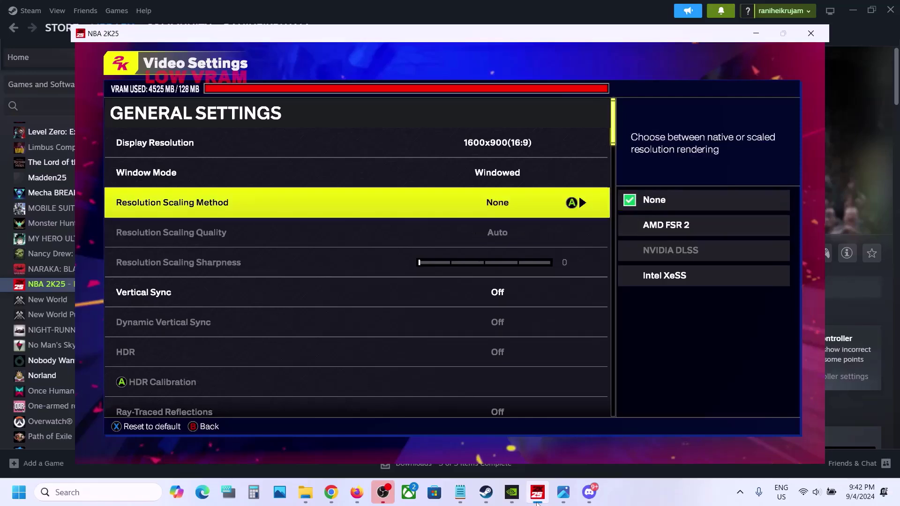
# Step: Turn Vertical Sync on in the game's general video settings
pyautogui.press('Down')
pyautogui.press('Down')
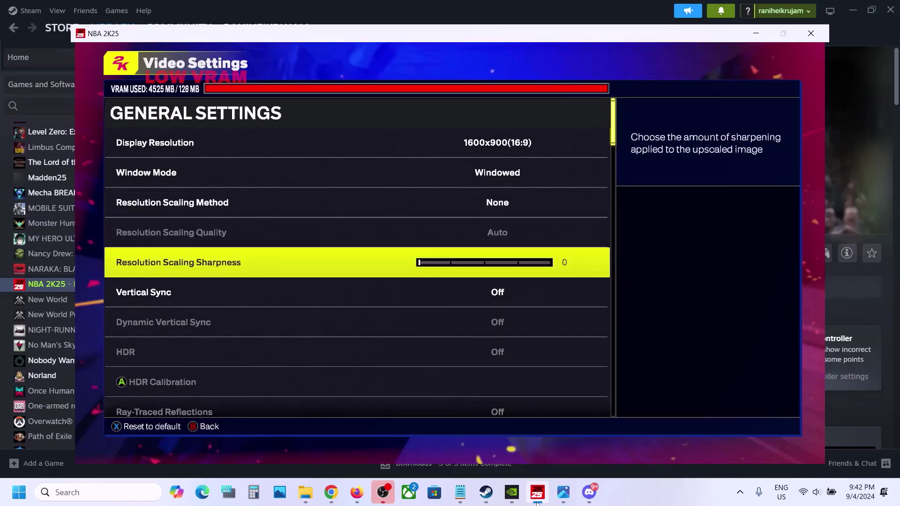
pyautogui.press('Down')
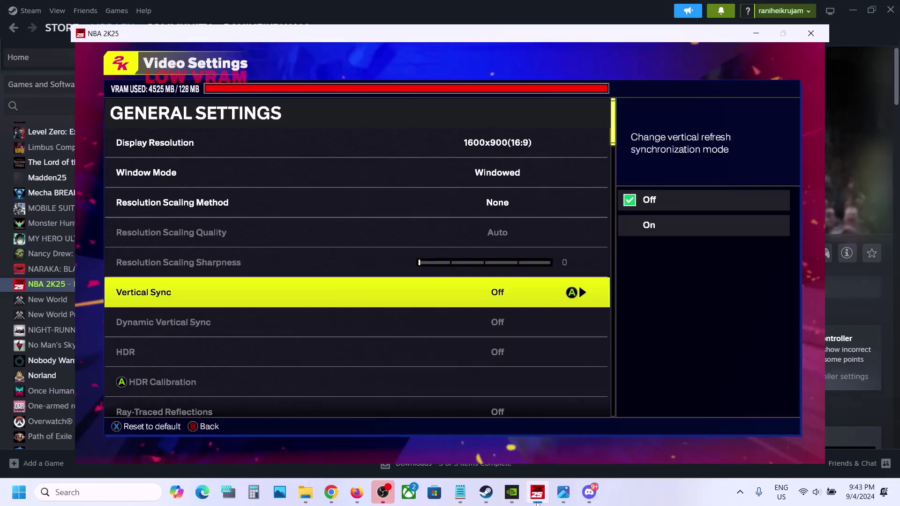
pyautogui.press('Return')
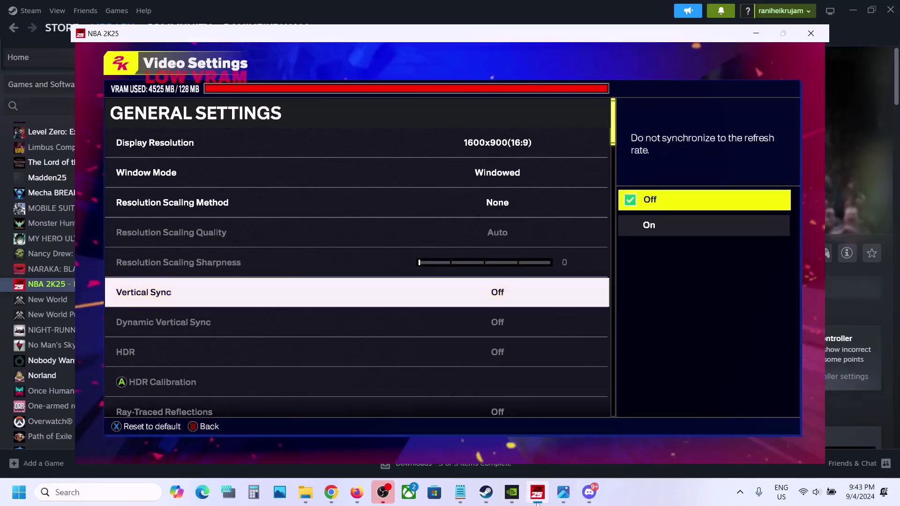
pyautogui.press('Down')
pyautogui.press('Return')
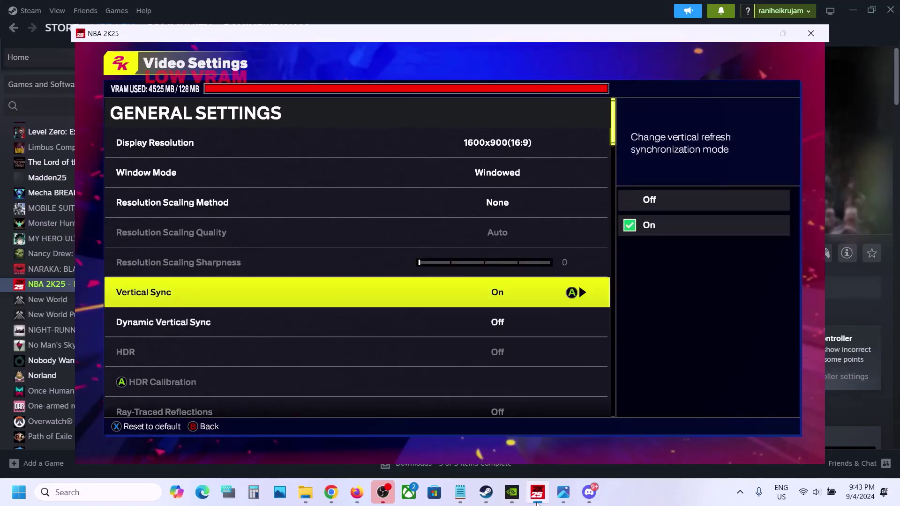